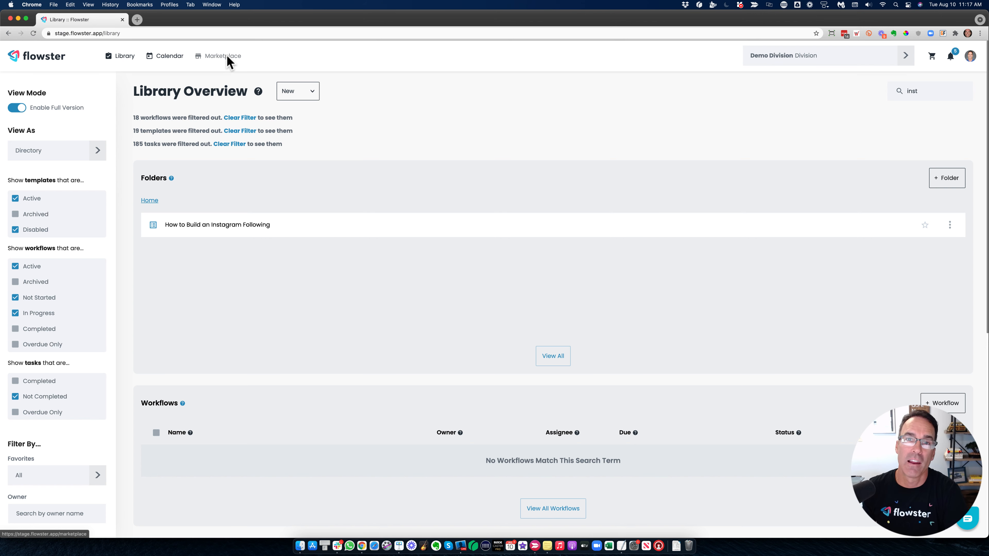
Step: Create a new template named "Demo Template" in the Home folder
{"action": "left_click", "coordinate": [305, 91]}
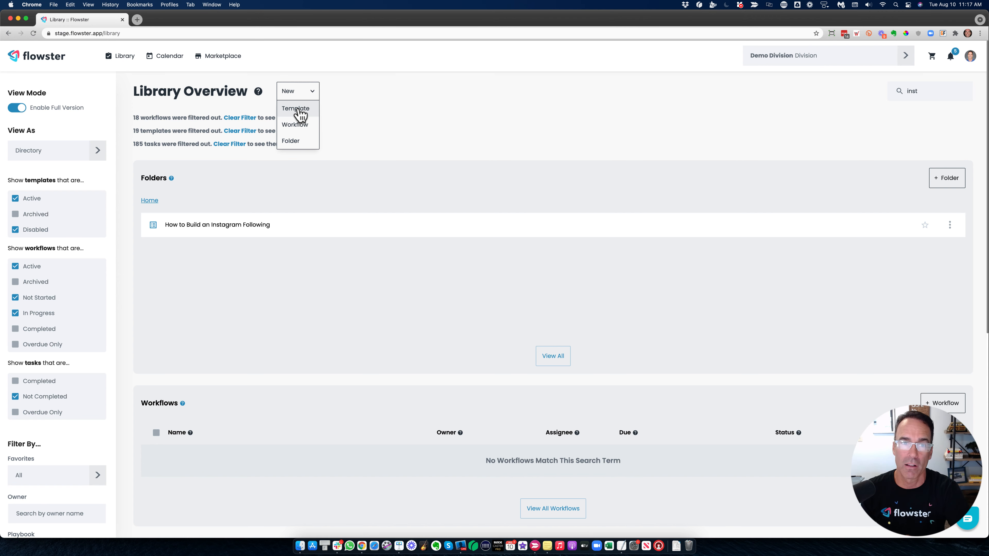
{"action": "left_click", "coordinate": [298, 110]}
{"action": "left_click", "coordinate": [386, 195]}
{"action": "type", "text": "Demo Te"}
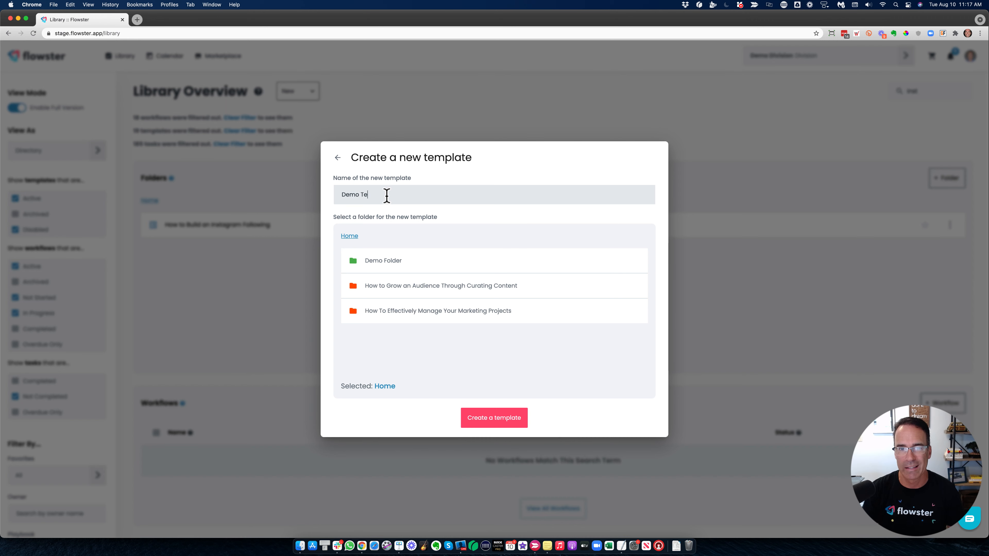
{"action": "type", "text": "mplate"}
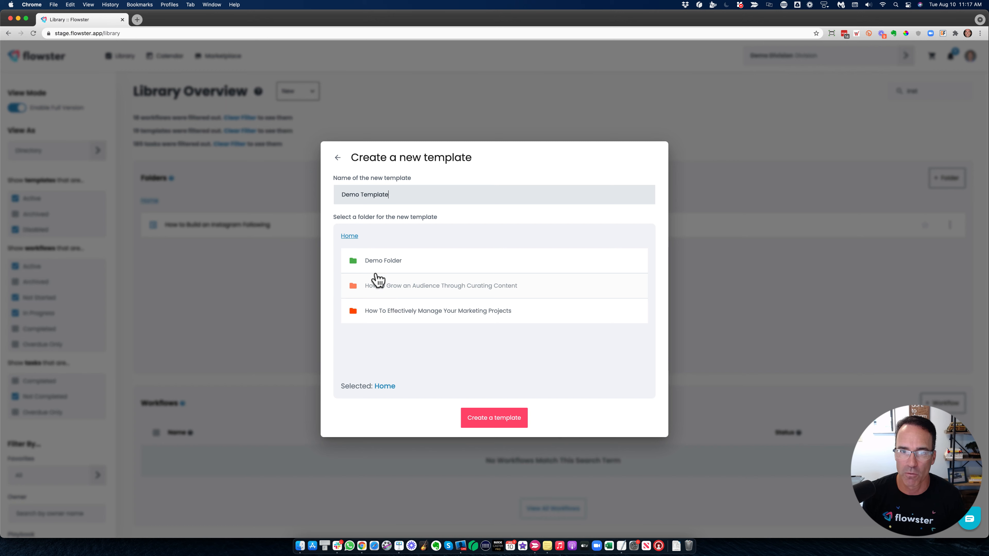
{"action": "left_click", "coordinate": [510, 423]}
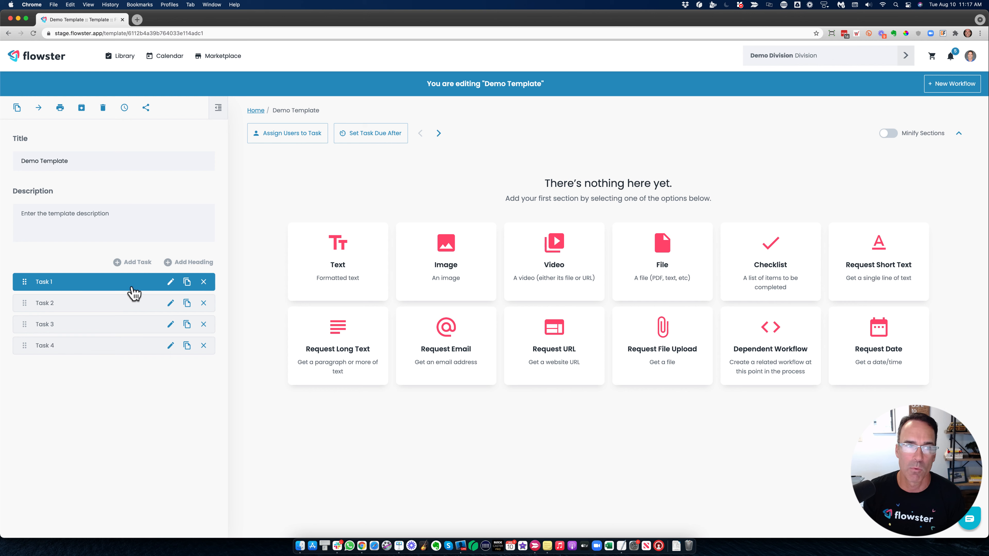
Step: Enter "For a trip to the grocery store" as the template's description
{"action": "left_click", "coordinate": [65, 165]}
{"action": "left_click", "coordinate": [61, 216]}
{"action": "type", "text": "For a tr"}
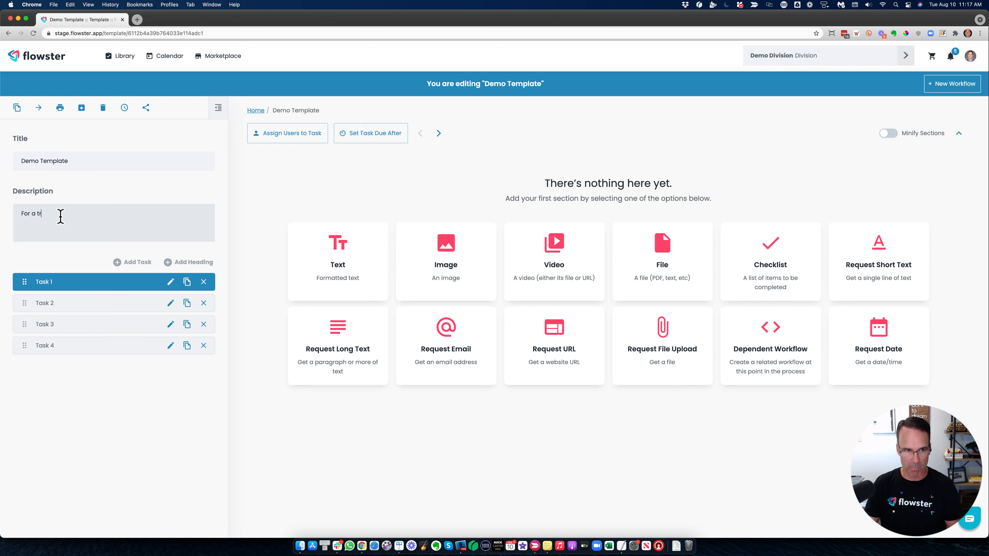
{"action": "type", "text": "ip to the grocrey"}
{"action": "key", "text": "BackSpace"}
{"action": "key", "text": "BackSpace"}
{"action": "key", "text": "BackSpace"}
{"action": "type", "text": "e"}
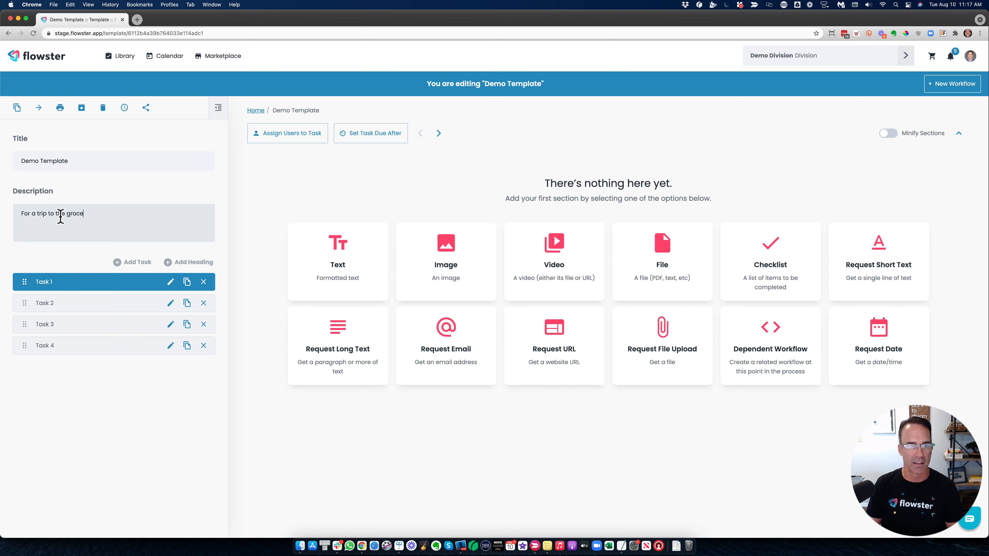
{"action": "type", "text": "ry store"}
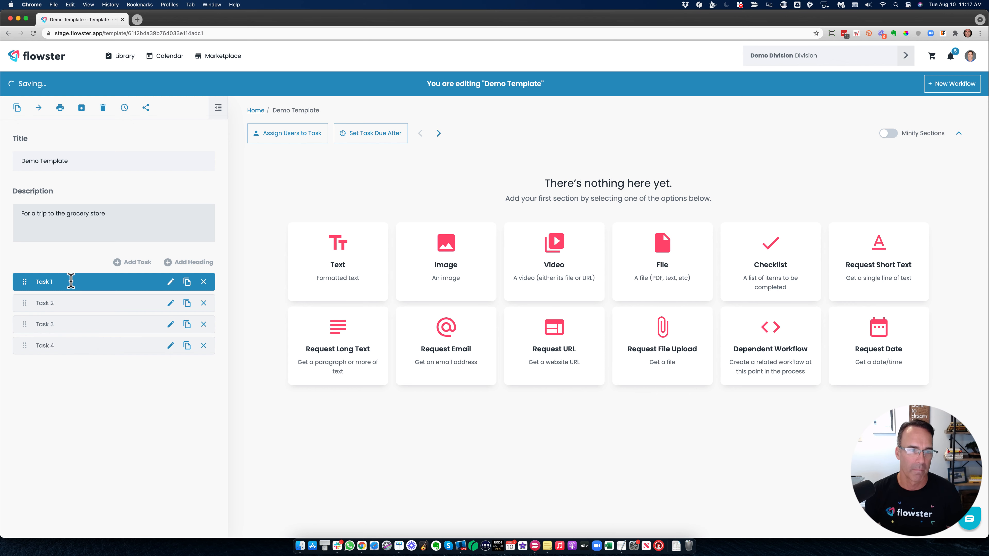
Step: Add a heading named "Travel" and place it above Task 1, so all four tasks sit beneath it
{"action": "left_click", "coordinate": [171, 281]}
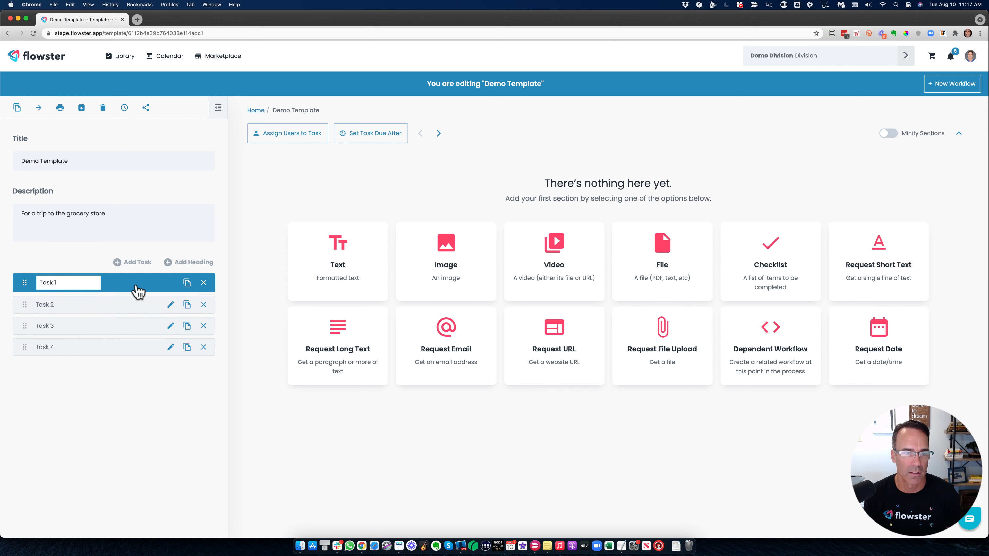
{"action": "left_click", "coordinate": [171, 264]}
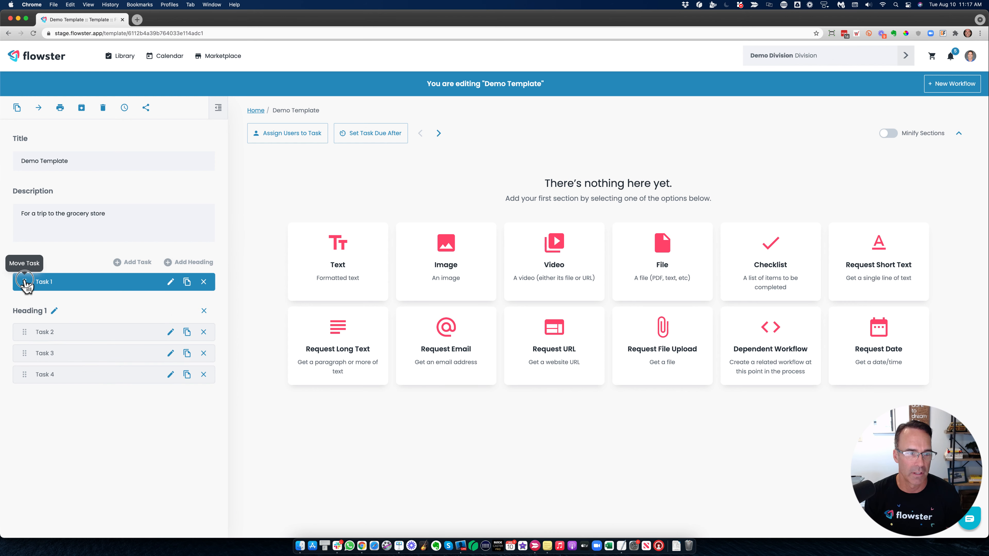
{"action": "left_click_drag", "start_coordinate": [23, 282], "coordinate": [24, 307]}
{"action": "left_click", "coordinate": [53, 287]}
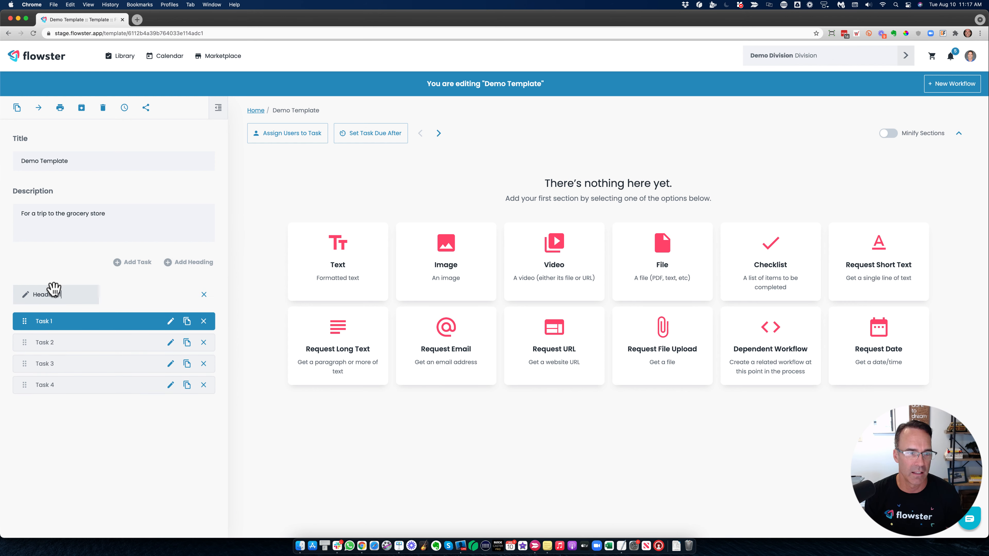
{"action": "double_click", "coordinate": [57, 294]}
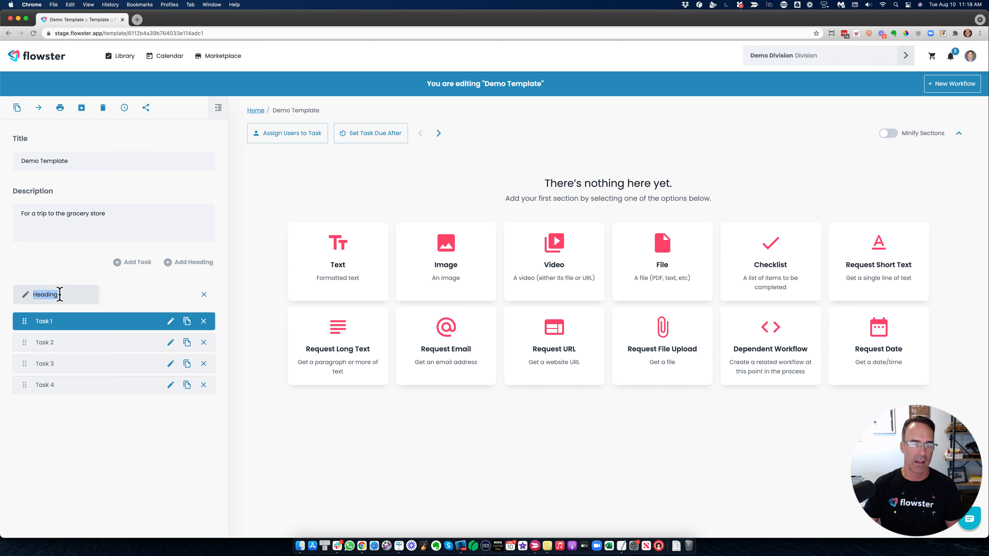
{"action": "type", "text": "Travel"}
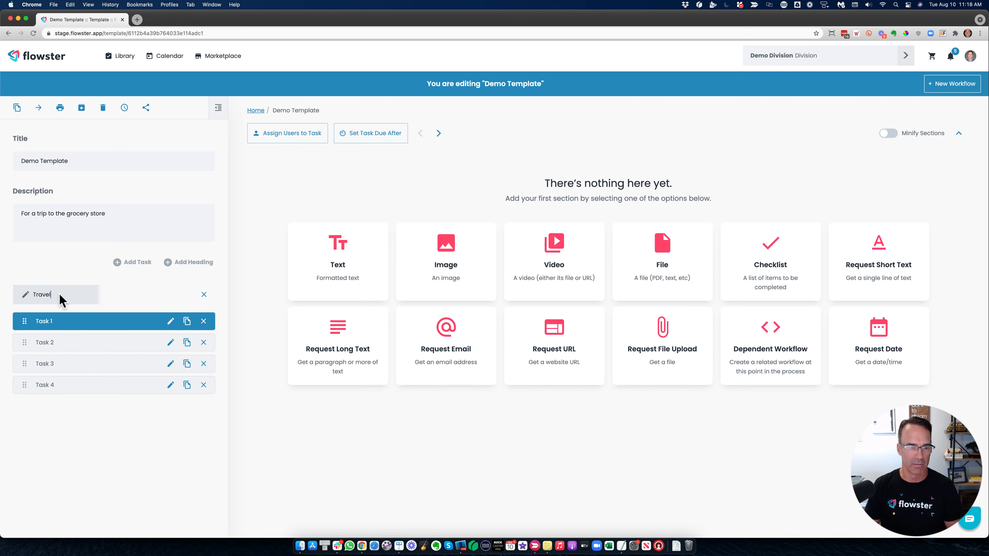
{"action": "key", "text": "Return"}
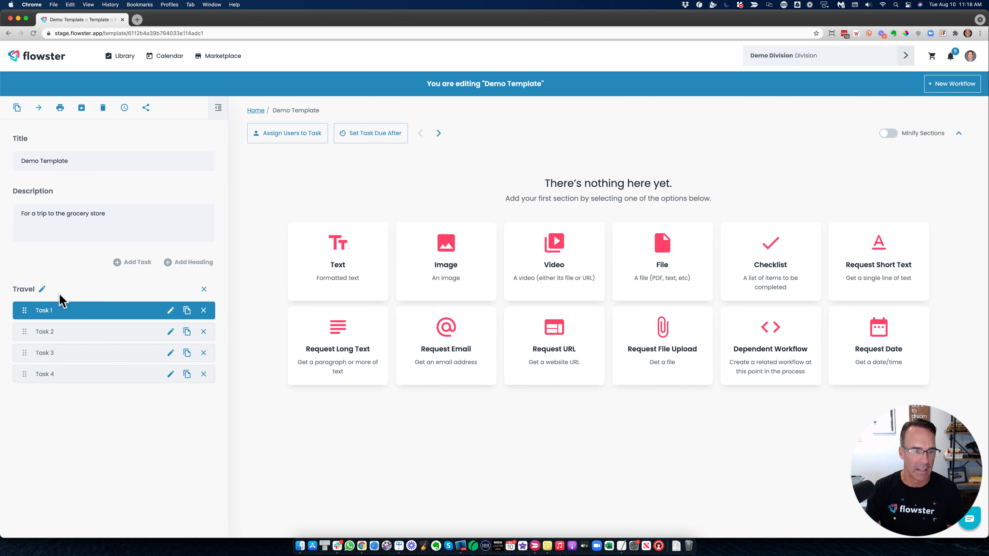
Step: Rename Task 1 as "Start Car" and Task 2 as "Drive", leaving the Drive task active
{"action": "left_click", "coordinate": [66, 334]}
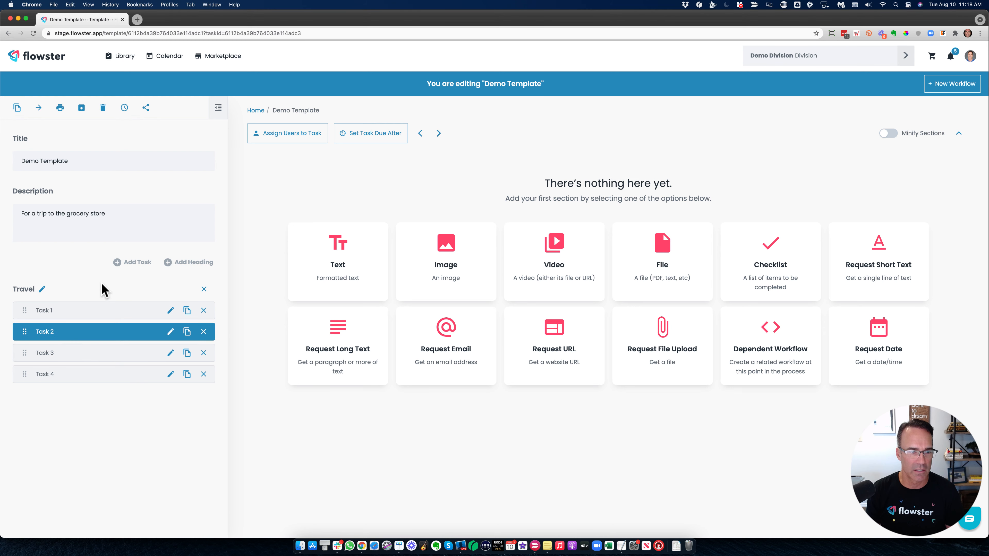
{"action": "left_click", "coordinate": [170, 310]}
{"action": "double_click", "coordinate": [49, 311]}
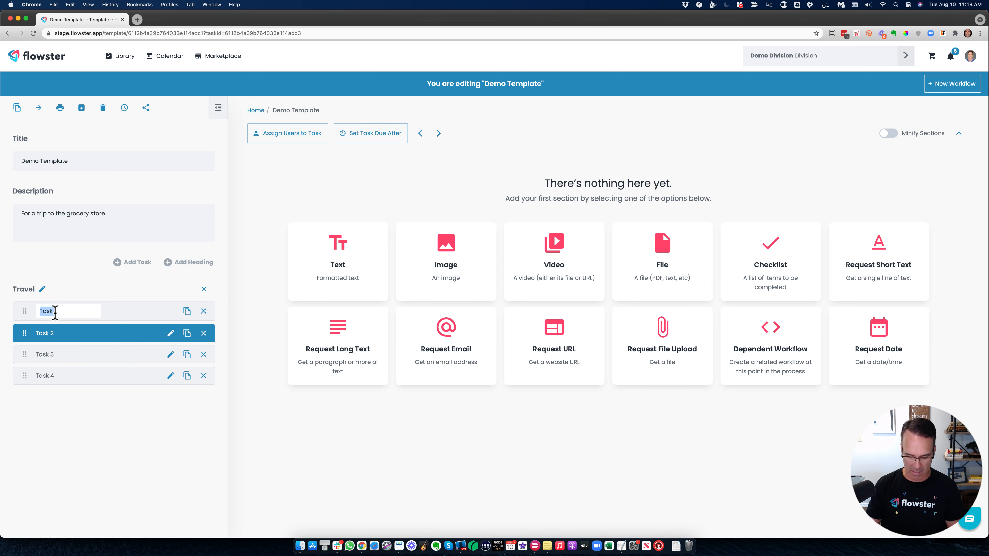
{"action": "type", "text": "Start Car"}
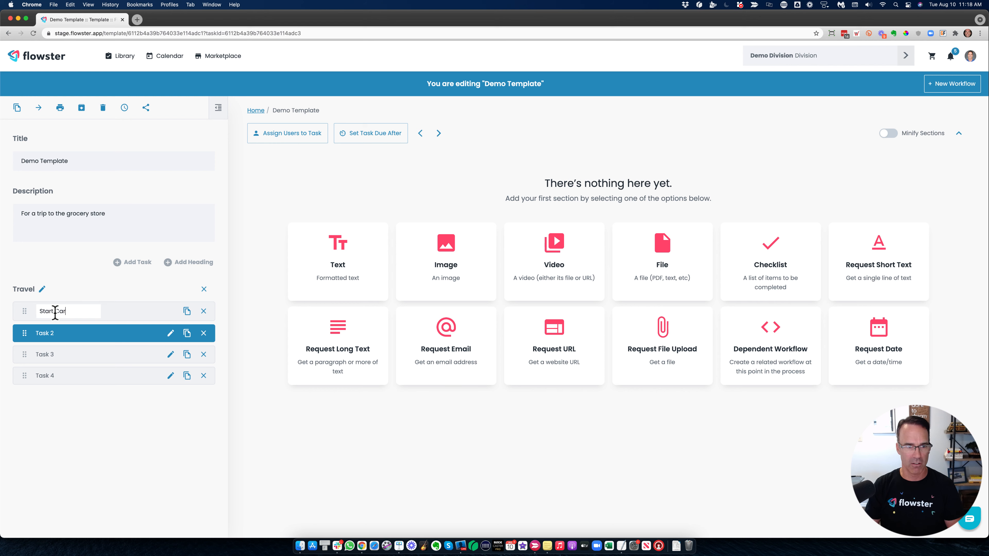
{"action": "key", "text": "Return"}
{"action": "left_click", "coordinate": [170, 333]}
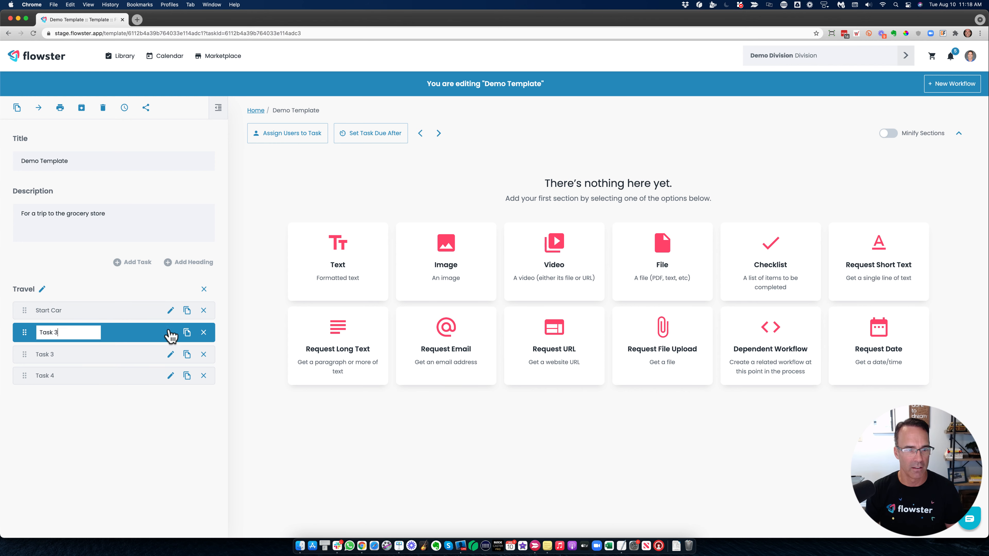
{"action": "triple_click", "coordinate": [67, 333]}
{"action": "type", "text": "Drive"}
{"action": "key", "text": "Return"}
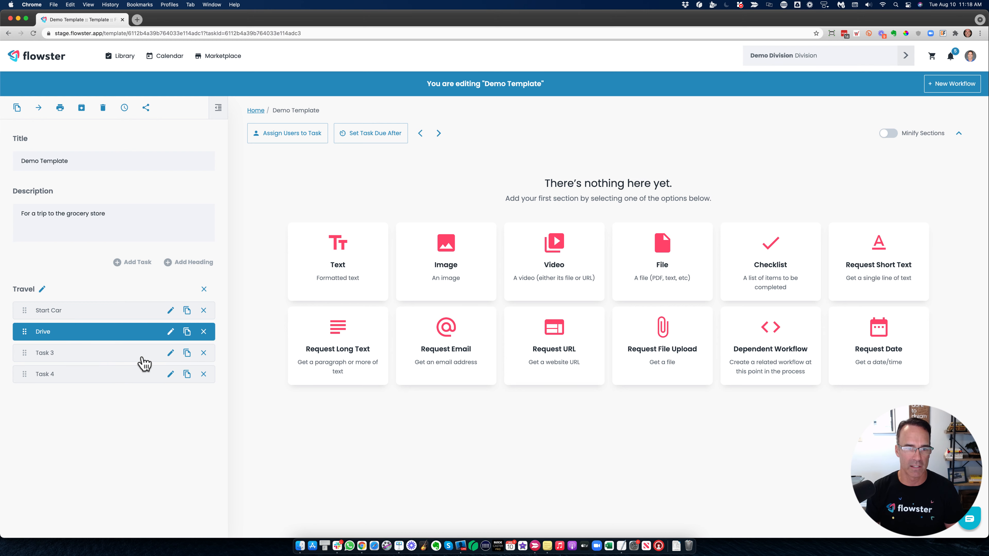
Step: Add a heading named "At Store" below the Drive task
{"action": "left_click", "coordinate": [183, 262]}
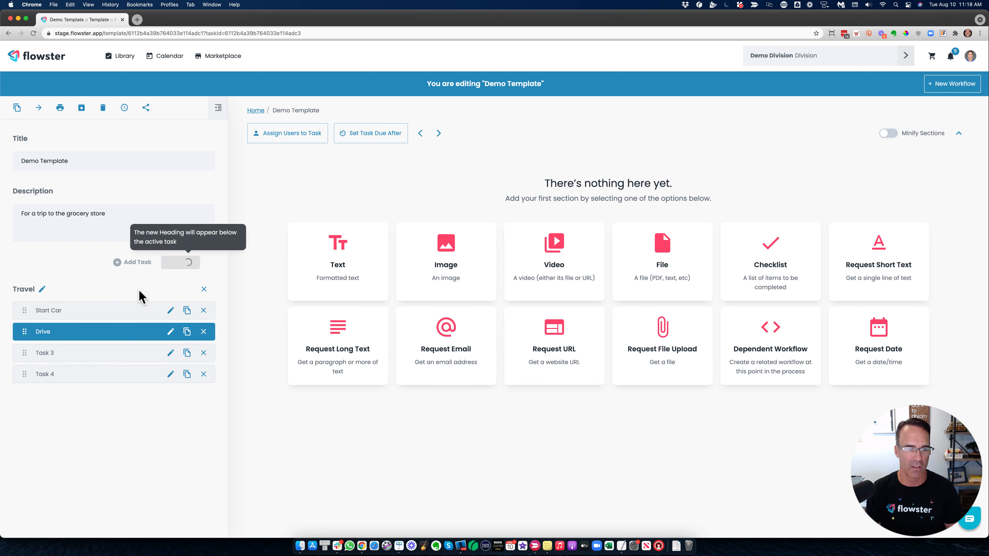
{"action": "left_click", "coordinate": [55, 361]}
{"action": "triple_click", "coordinate": [47, 365]}
{"action": "type", "text": "At Store"}
{"action": "key", "text": "Return"}
Step: Rename the two tasks under the At Store heading as "Shop" and "Checkout"
{"action": "left_click", "coordinate": [170, 383]}
{"action": "triple_click", "coordinate": [85, 385]}
{"action": "type", "text": "Shop"}
{"action": "key", "text": "Return"}
{"action": "left_click", "coordinate": [170, 403]}
{"action": "triple_click", "coordinate": [81, 407]}
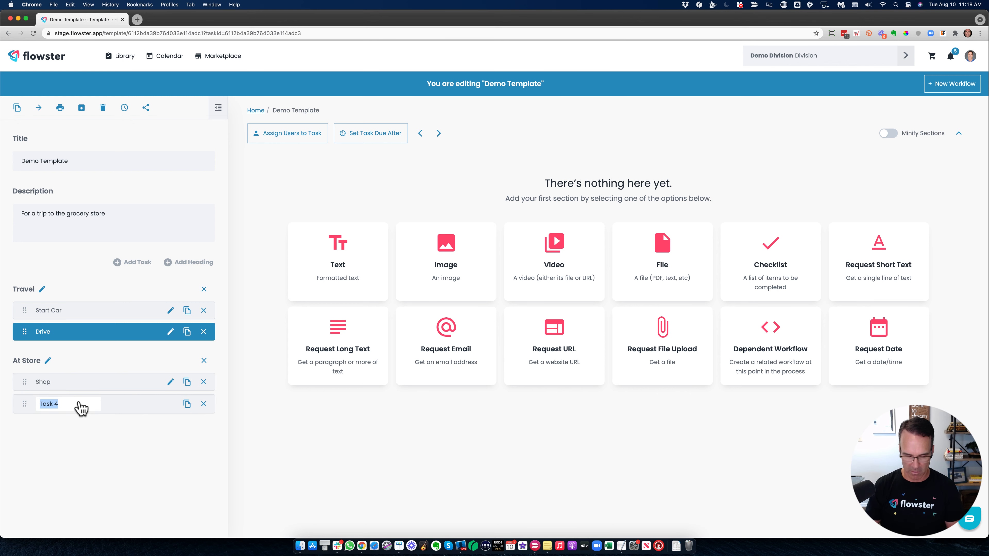
{"action": "type", "text": "Checkout"}
{"action": "key", "text": "Return"}
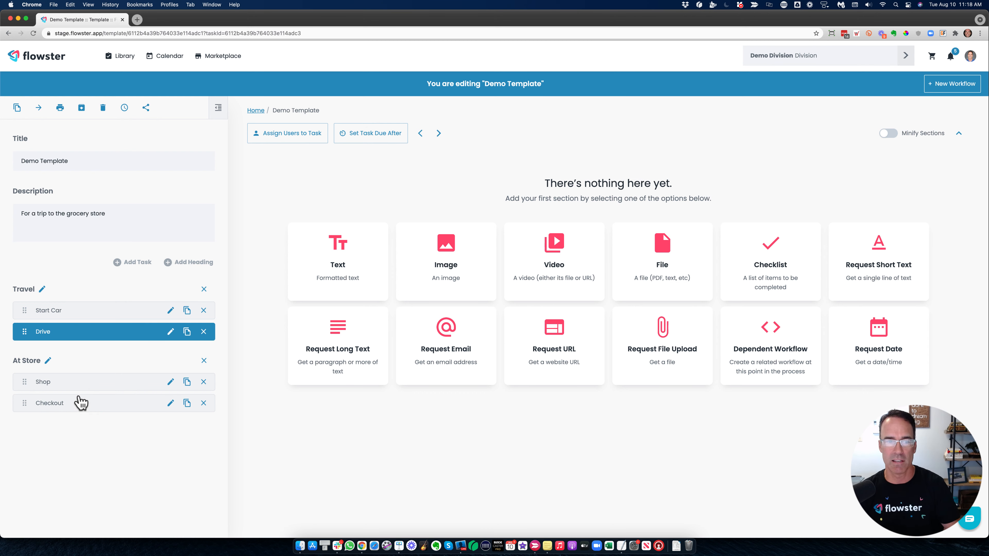
Step: Add a text section to the Start Car task reading "Get the keys and start the car."
{"action": "left_click", "coordinate": [54, 312]}
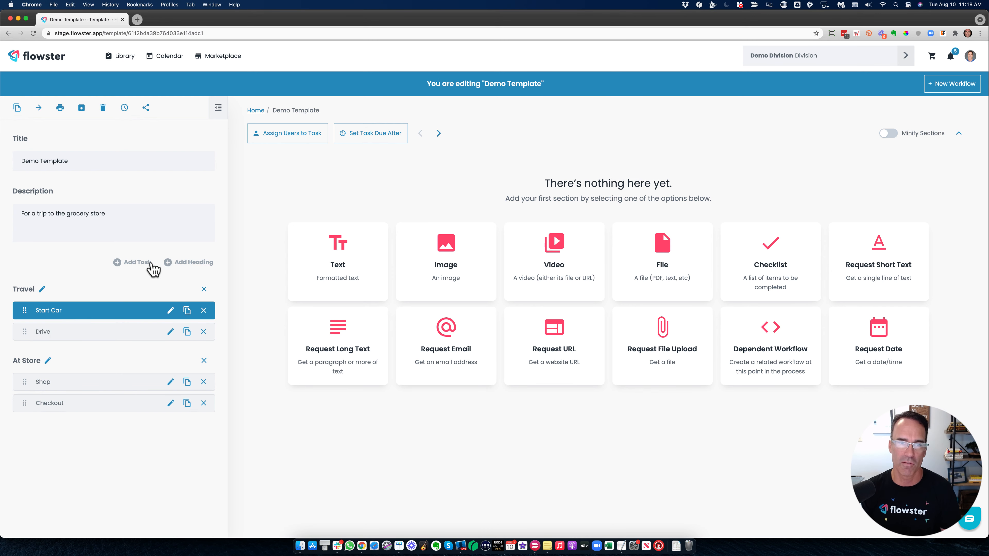
{"action": "left_click", "coordinate": [340, 255]}
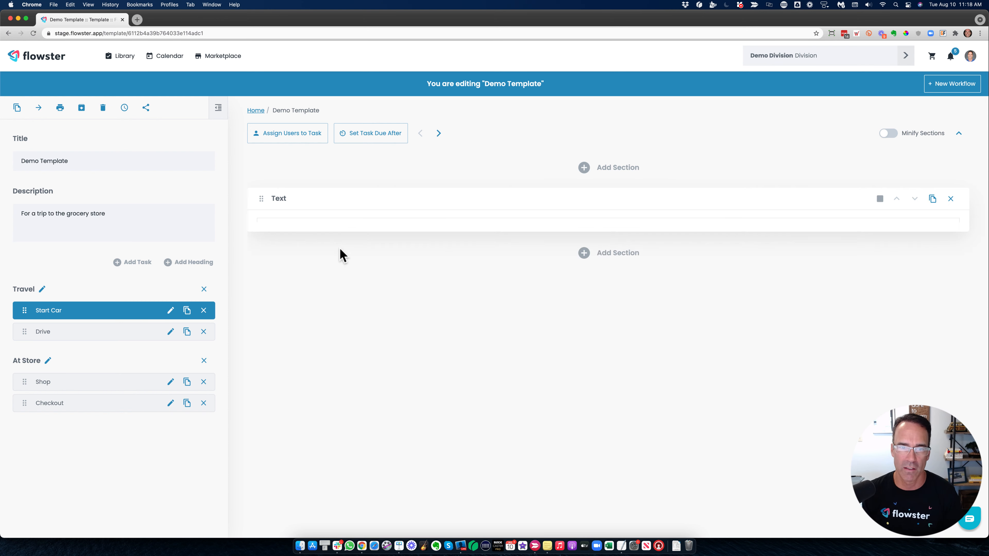
{"action": "type", "text": "Get the keys"}
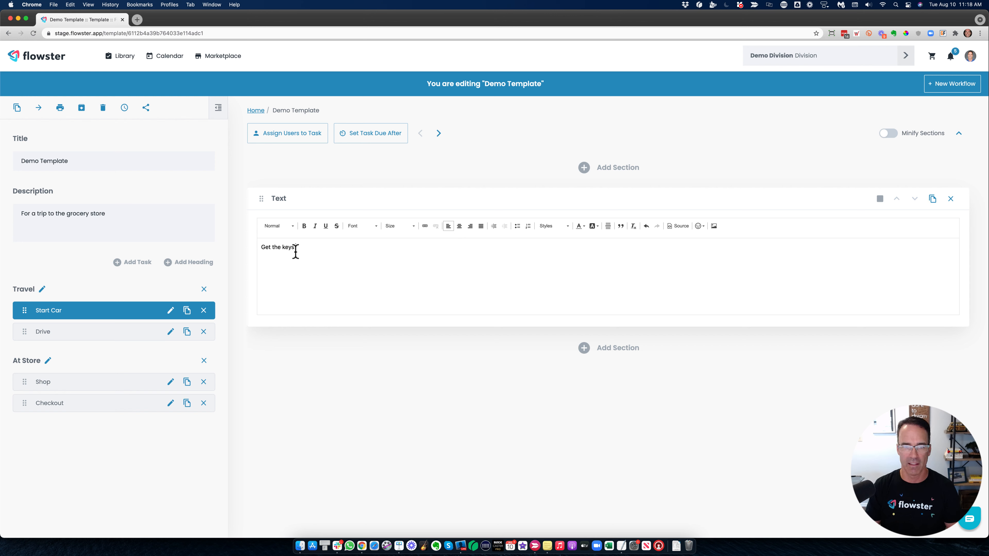
{"action": "type", "text": " and start the car."}
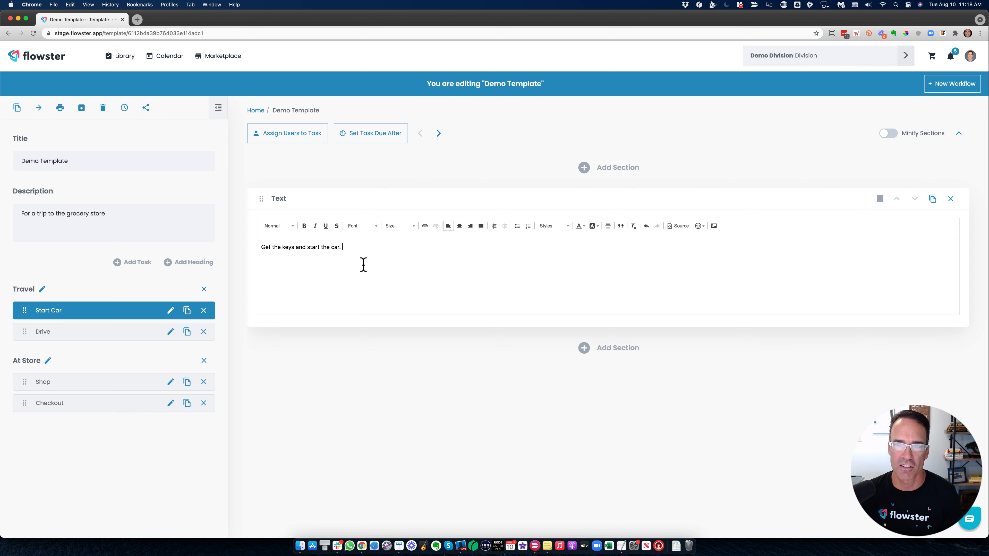
{"action": "left_click", "coordinate": [594, 355]}
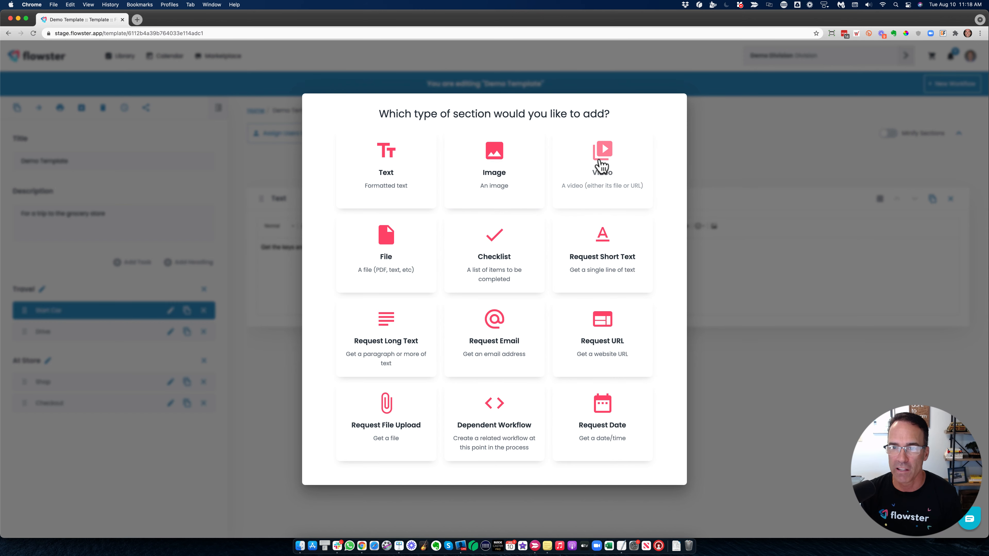
{"action": "left_click", "coordinate": [601, 165]}
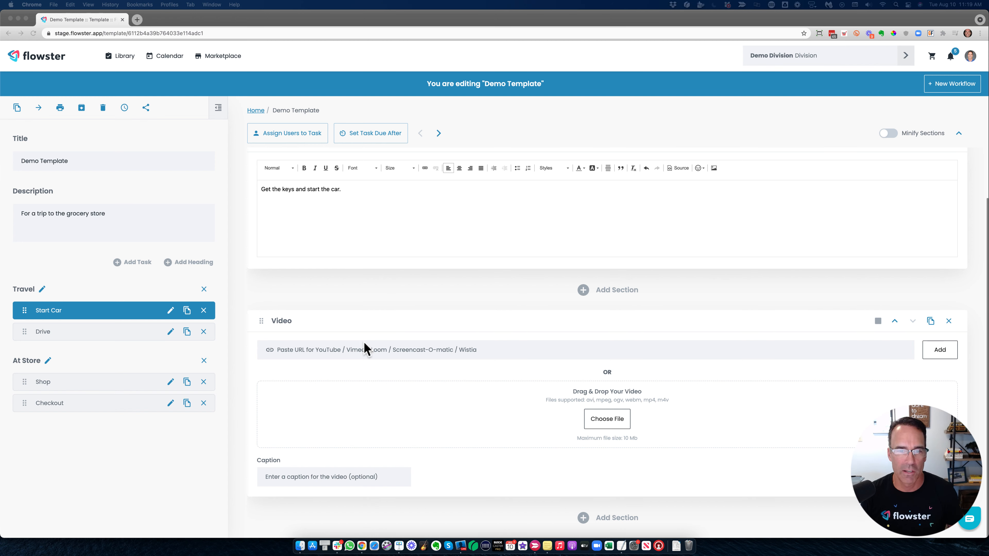
{"action": "left_click", "coordinate": [365, 352]}
{"action": "type", "text": "https://www.youtube.com/watch?v=ZtDfgegAbjA"}
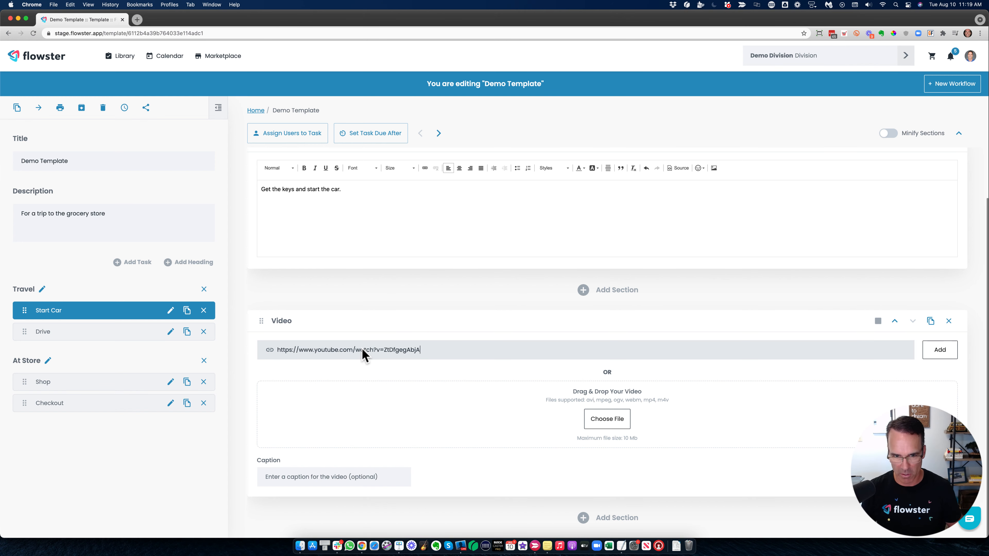
{"action": "left_click", "coordinate": [939, 349]}
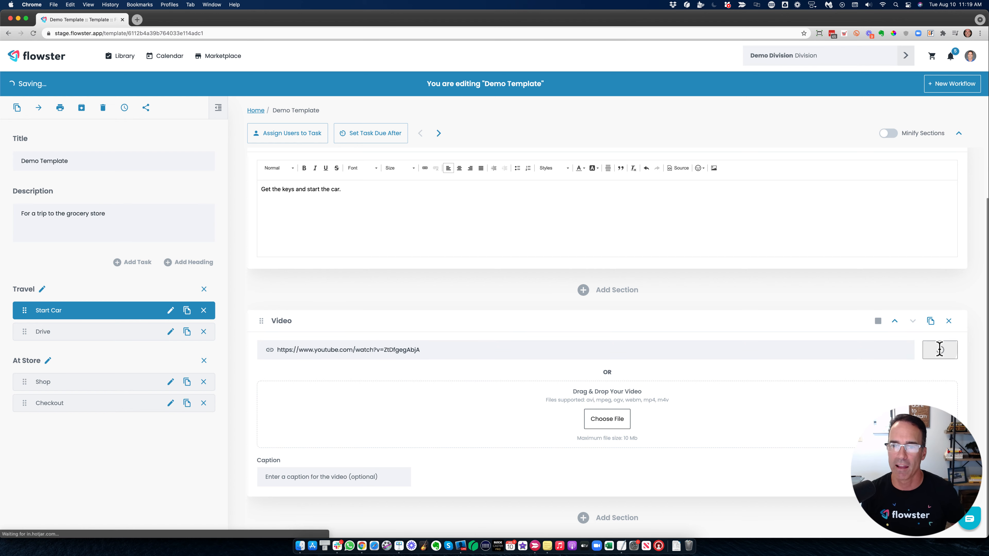
Step: Play the embedded video in the Start Car task briefly to check that it works
{"action": "scroll", "coordinate": [707, 338], "scroll_direction": "down", "scroll_amount": 5}
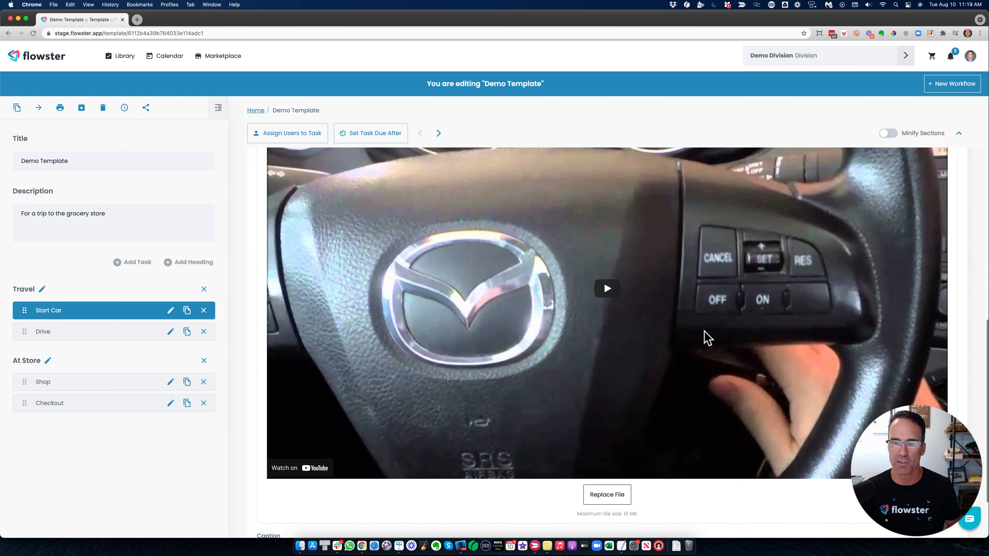
{"action": "left_click", "coordinate": [611, 292]}
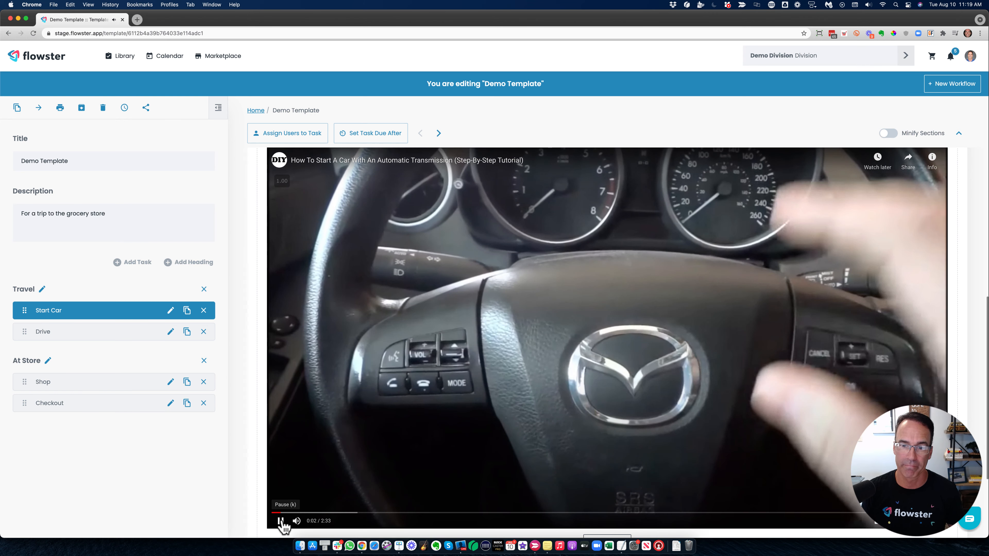
{"action": "left_click", "coordinate": [418, 374]}
{"action": "scroll", "coordinate": [417, 374], "scroll_direction": "up", "scroll_amount": 5}
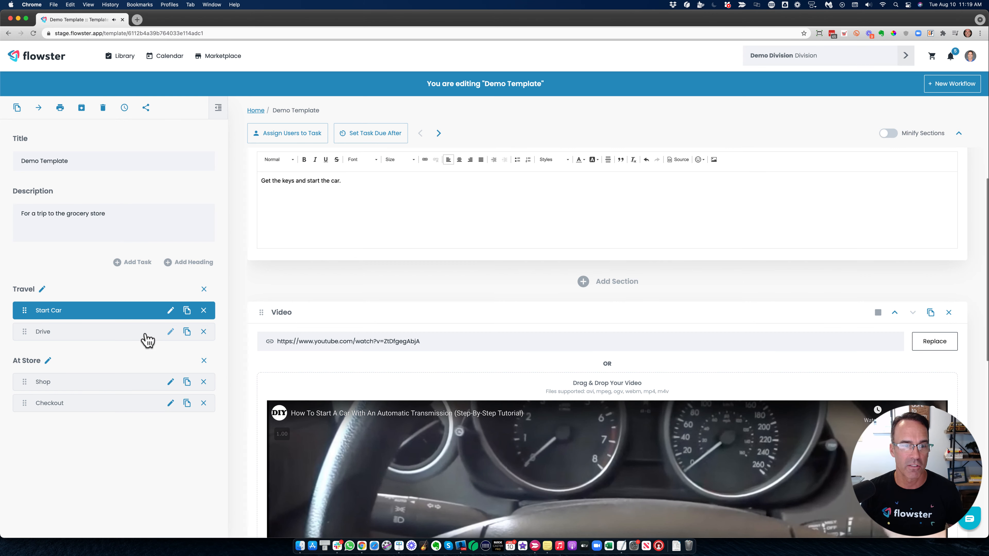
Step: Add a text section to the Drive task reading "Drive down the street and don't run over the dog..."
{"action": "left_click", "coordinate": [101, 332]}
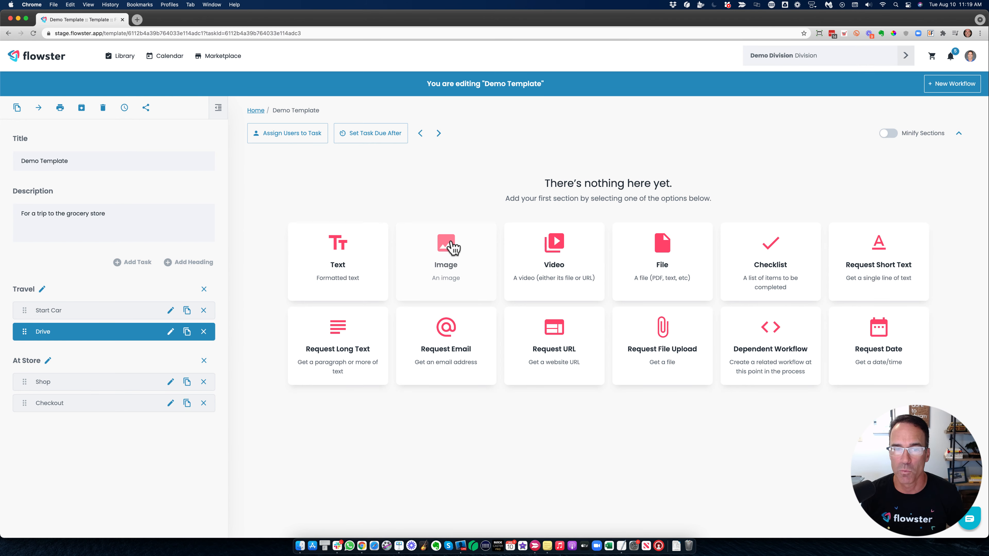
{"action": "left_click", "coordinate": [343, 254]}
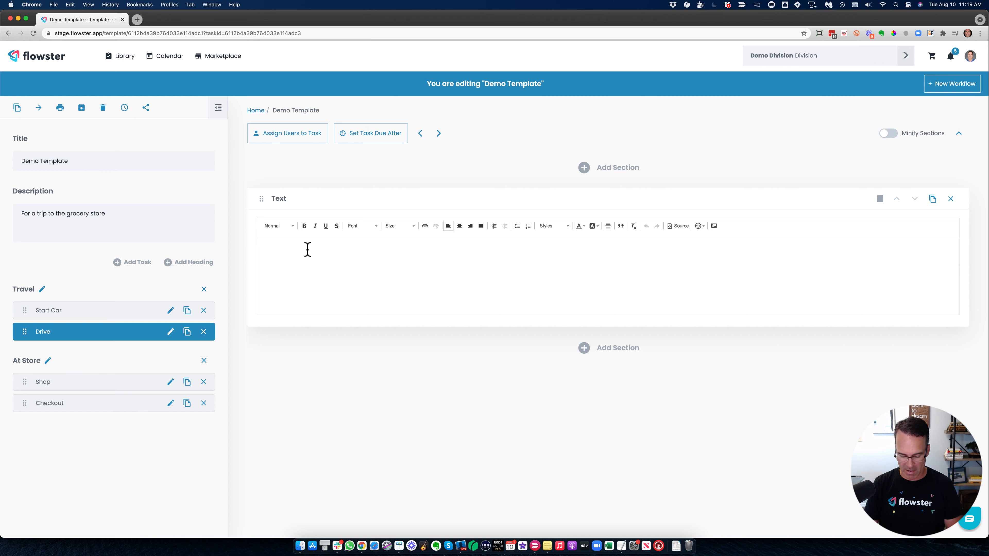
{"action": "type", "text": "Drive down"}
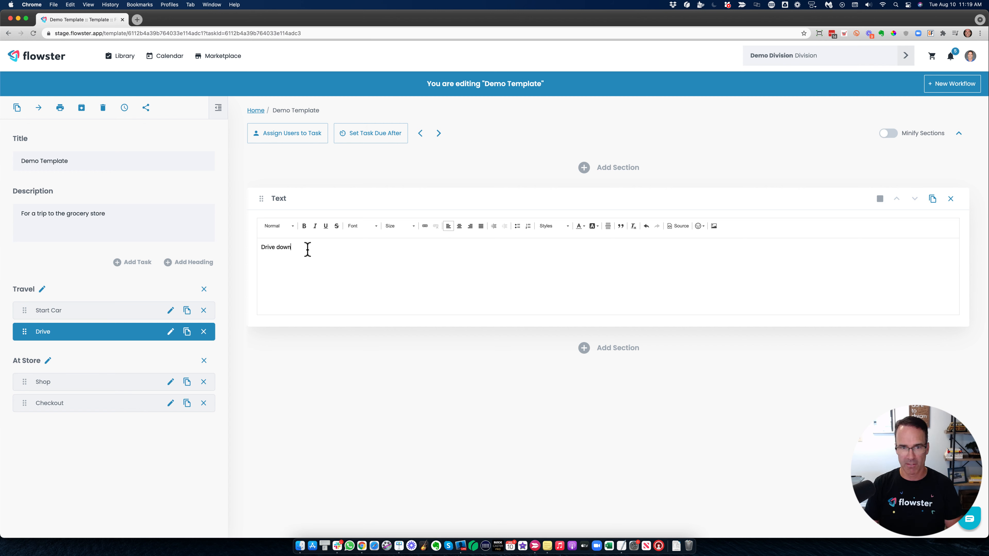
{"action": "type", "text": " the street"}
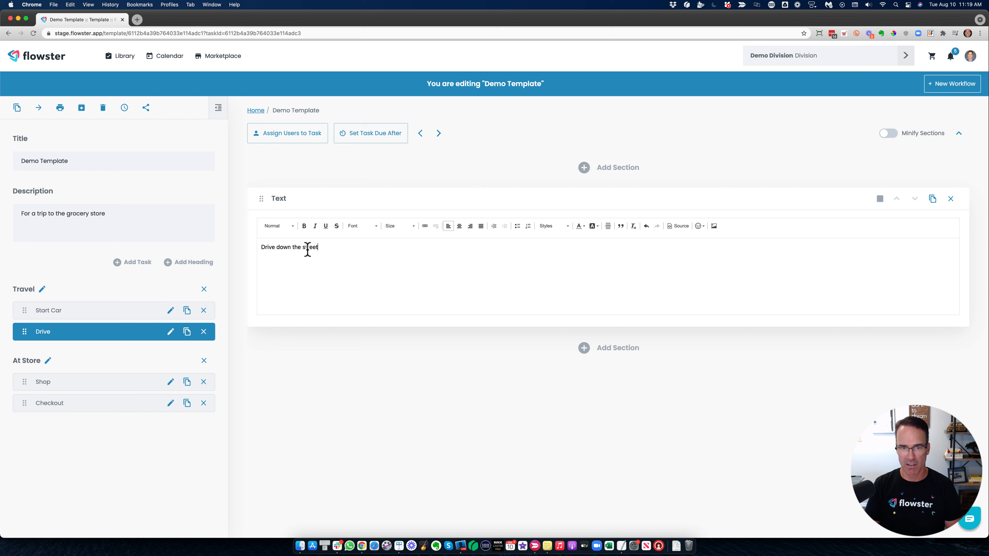
{"action": "type", "text": " and don't run over the dog..."}
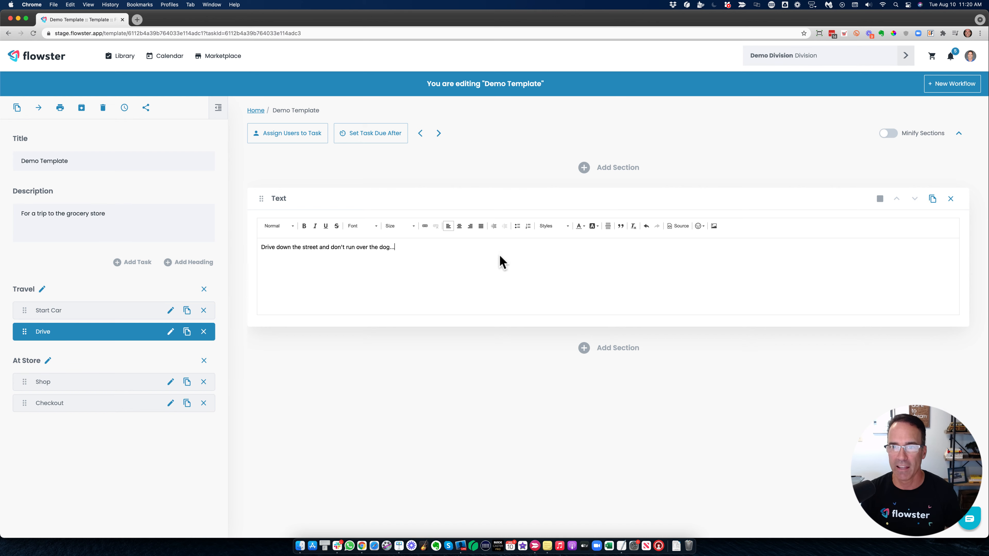
Step: Add a checklist section to the Drive task and place it below the text section
{"action": "left_click", "coordinate": [612, 171]}
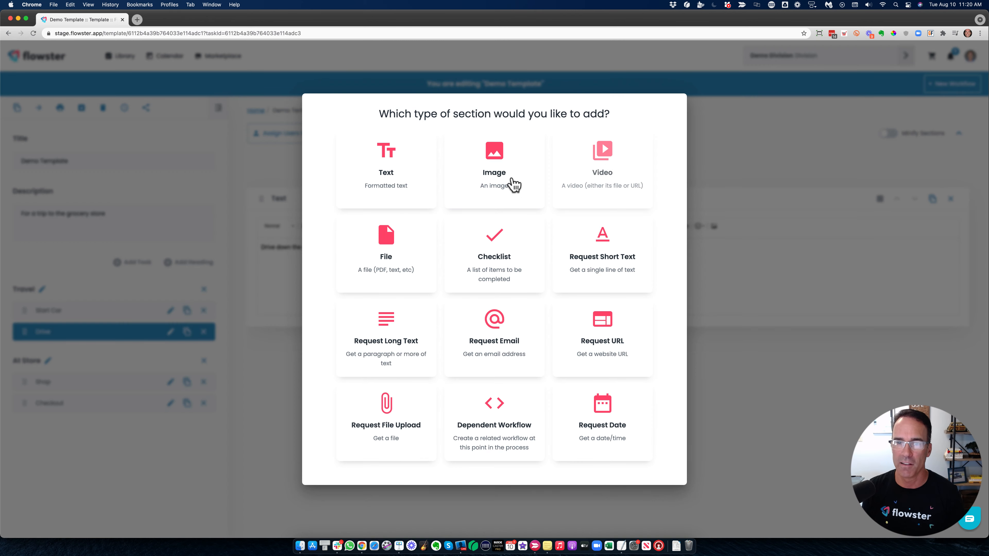
{"action": "left_click", "coordinate": [491, 249]}
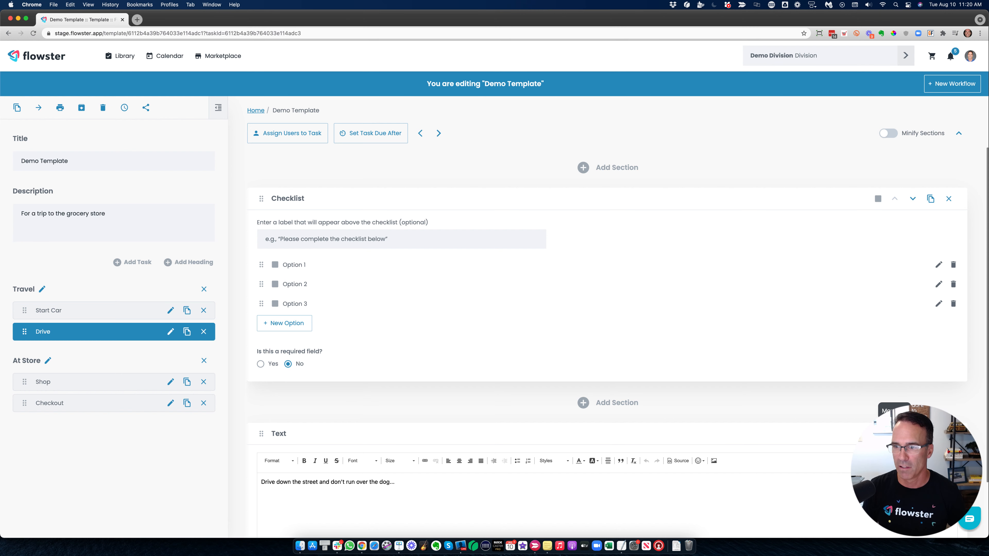
{"action": "left_click", "coordinate": [895, 434]}
{"action": "scroll", "coordinate": [484, 329], "scroll_direction": "down", "scroll_amount": 2}
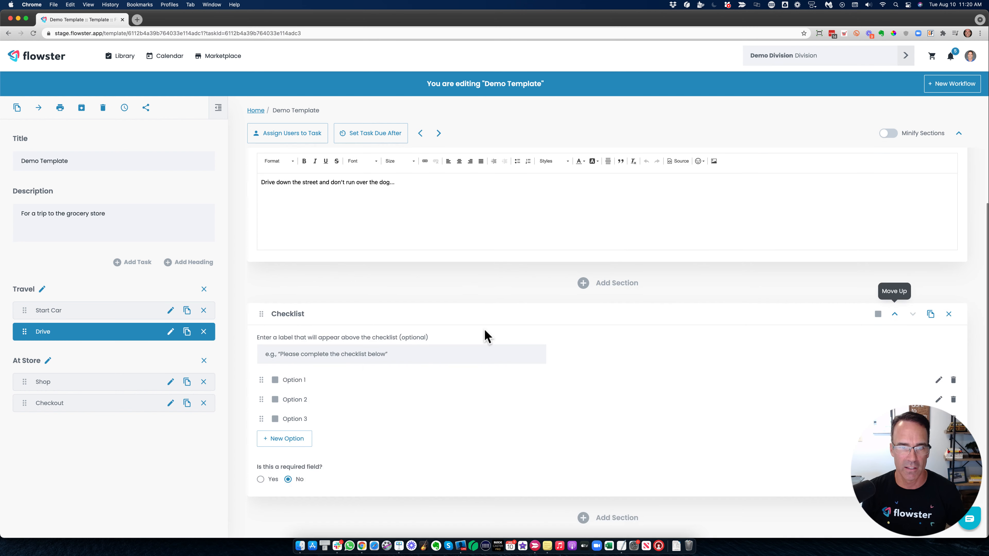
Step: Rename the first option of the Drive checklist as "Didn't run over dog"
{"action": "left_click", "coordinate": [288, 380]}
{"action": "triple_click", "coordinate": [317, 383]}
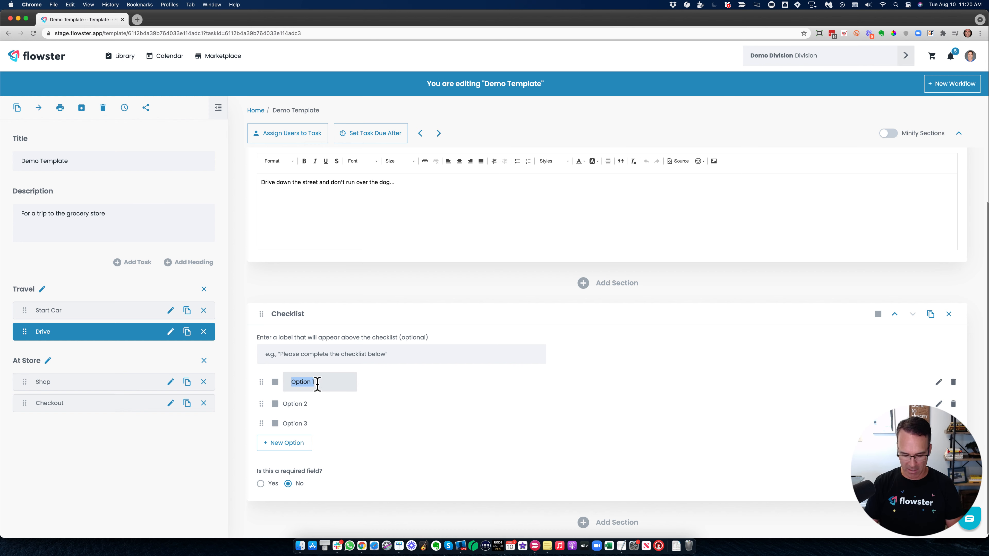
{"action": "type", "text": "Diddn"}
{"action": "key", "text": "BackSpace"}
{"action": "key", "text": "BackSpace"}
{"action": "type", "text": "n't run over dog"}
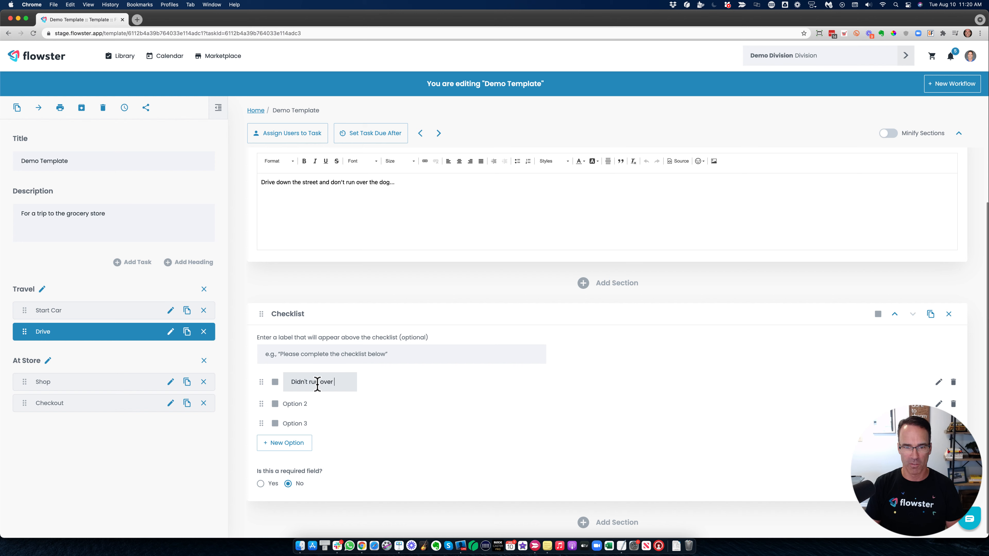
Step: Rename the second checklist option as "Didn't crash car" and delete the third option
{"action": "left_click", "coordinate": [307, 403]}
{"action": "triple_click", "coordinate": [307, 402]}
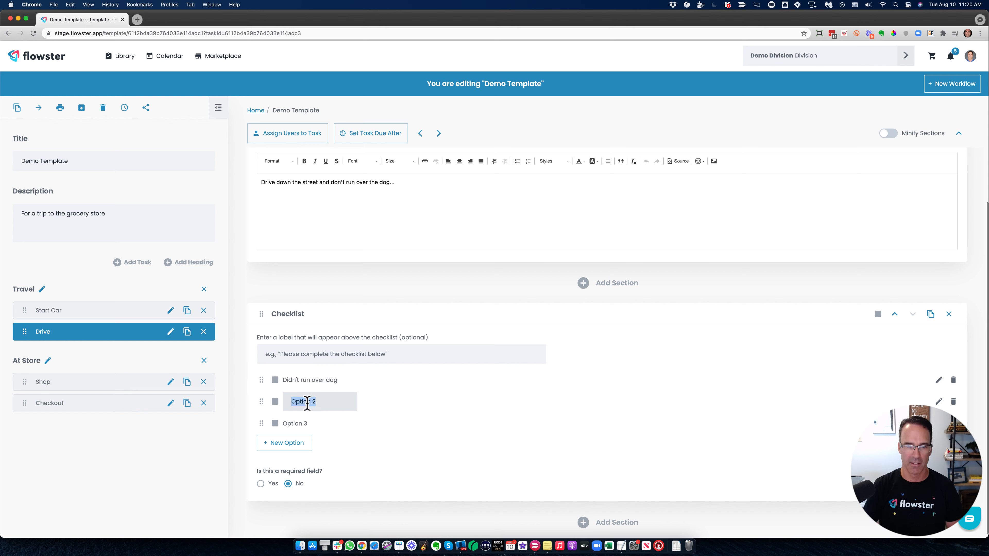
{"action": "type", "text": "Didn't cras"}
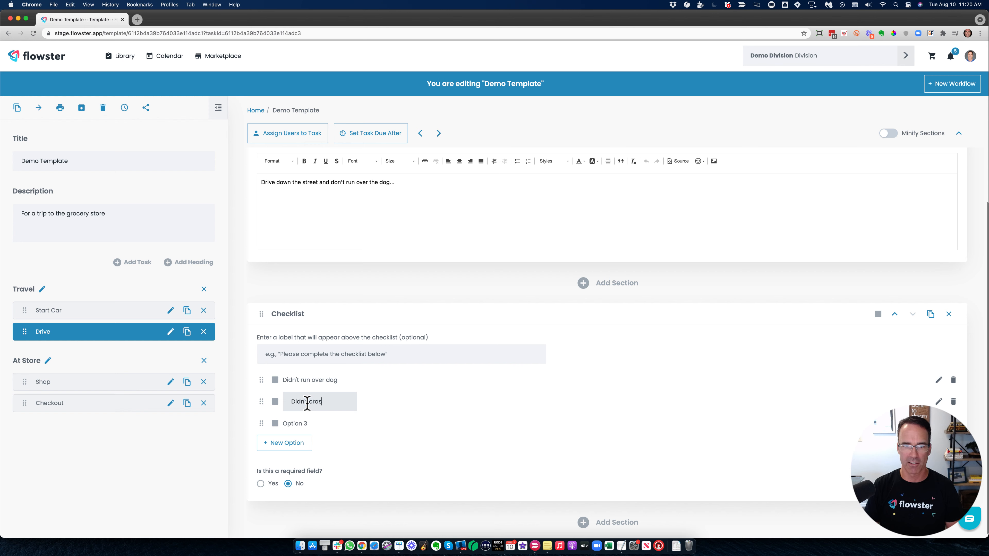
{"action": "type", "text": "h car"}
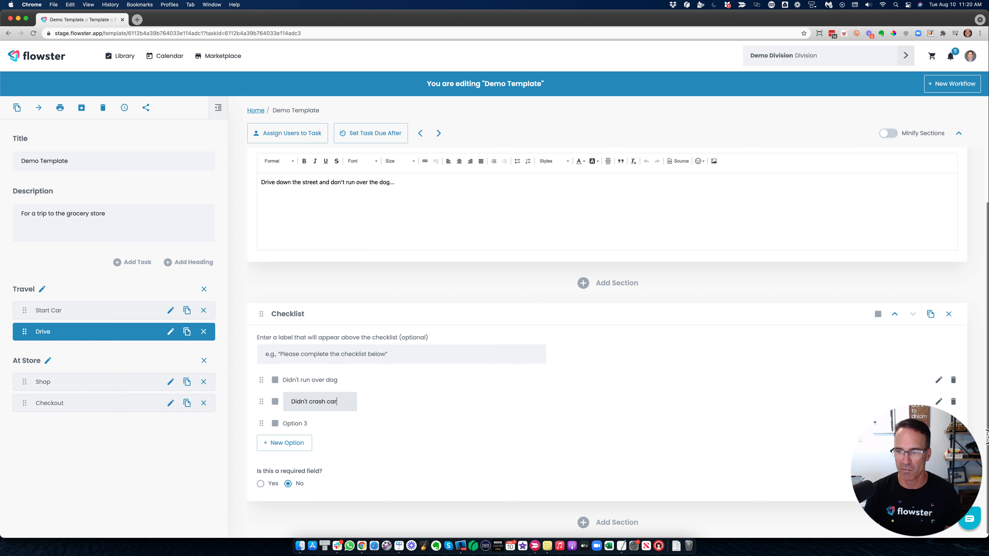
{"action": "left_click", "coordinate": [953, 423]}
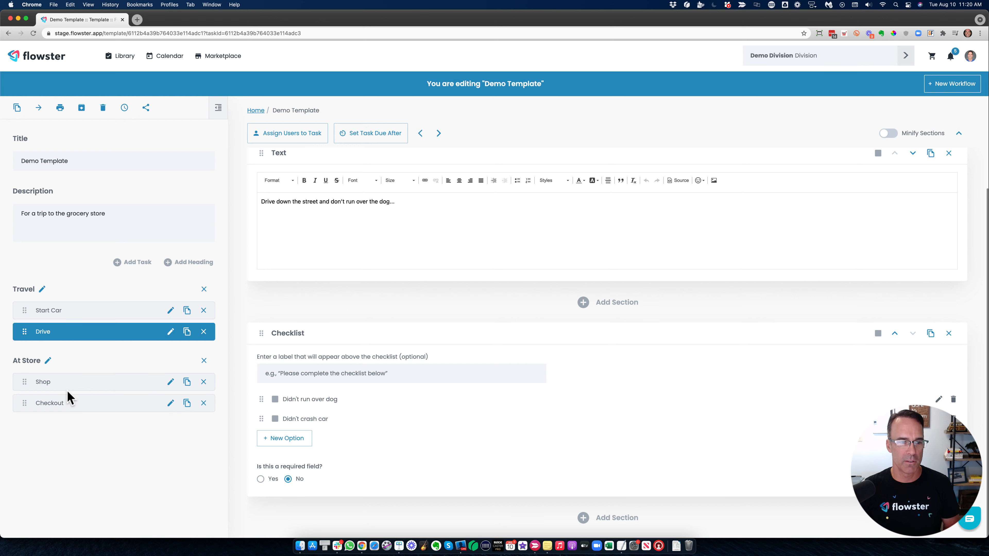
Step: Add a long text request labelled "Shopping List" to the Shop task and make it a required field
{"action": "left_click", "coordinate": [77, 376]}
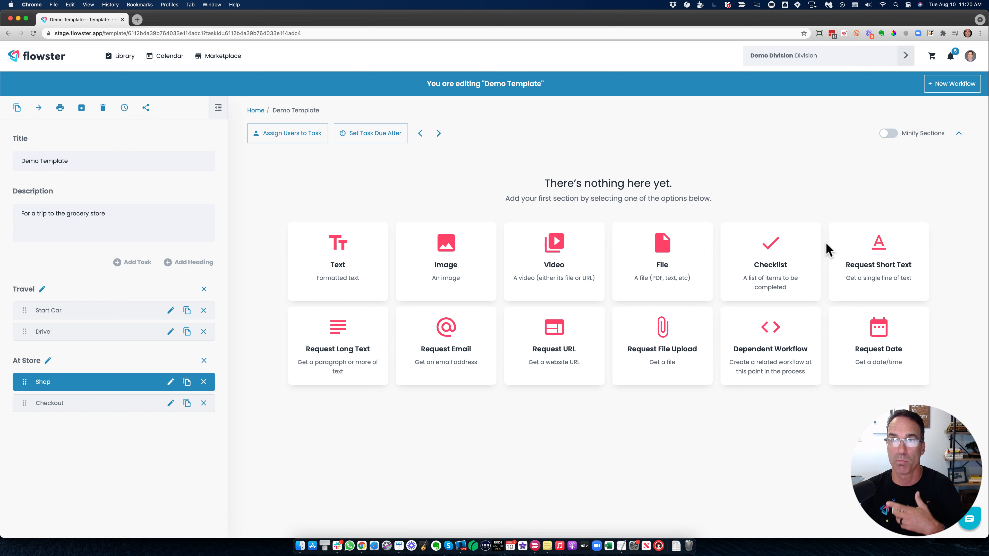
{"action": "left_click", "coordinate": [321, 340]}
{"action": "left_click", "coordinate": [301, 240]}
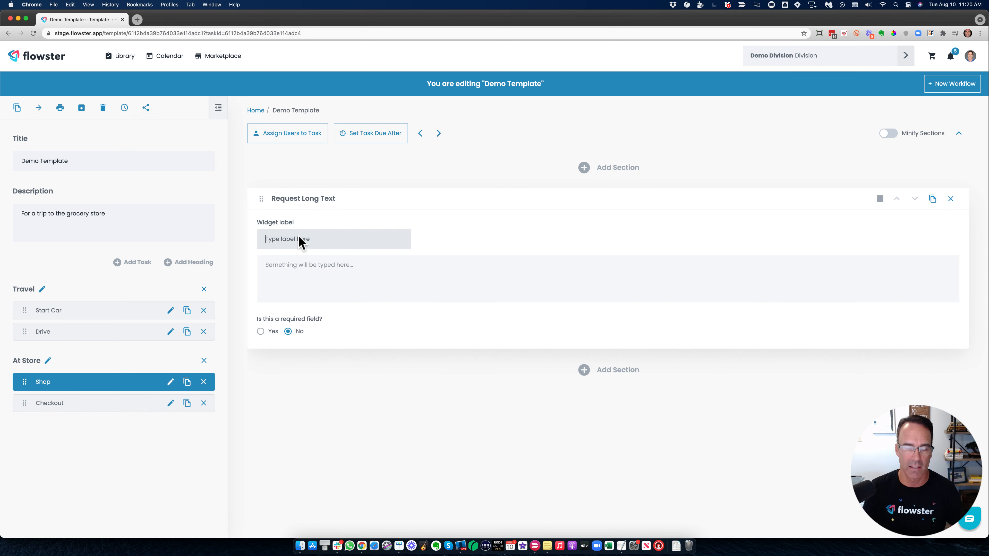
{"action": "type", "text": "Shopping List"}
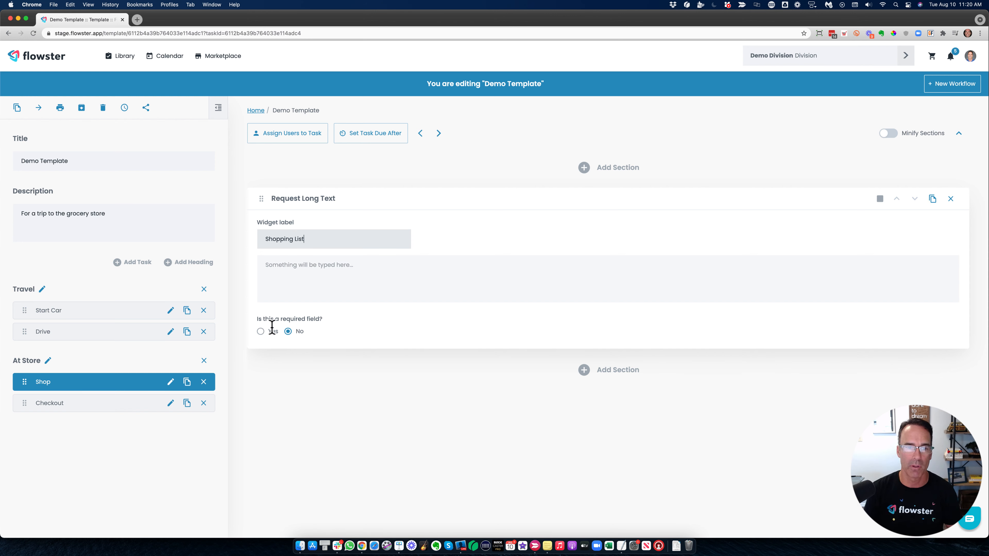
{"action": "left_click", "coordinate": [260, 331]}
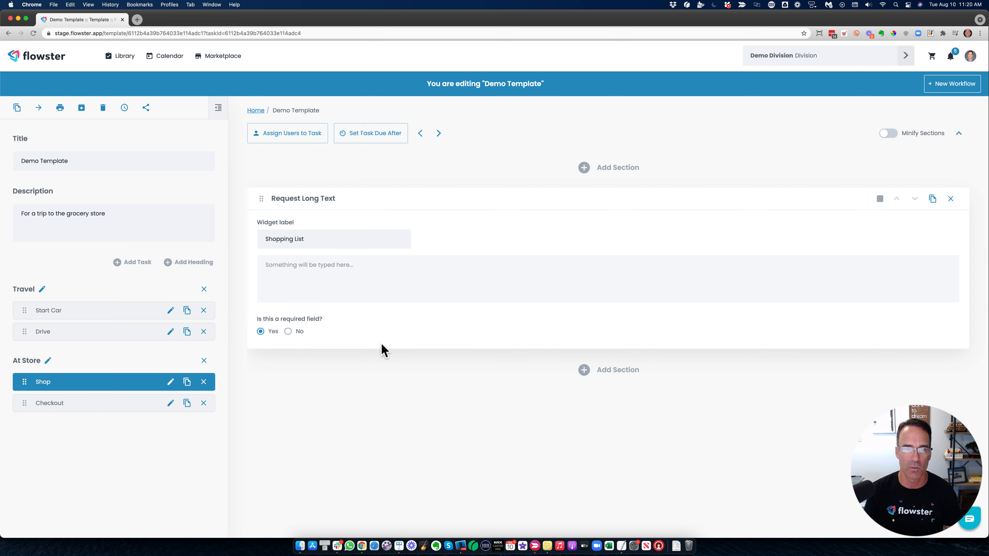
Step: Add a URL request labelled "Checkout URL" to the Checkout task and make it a required field
{"action": "left_click", "coordinate": [77, 407]}
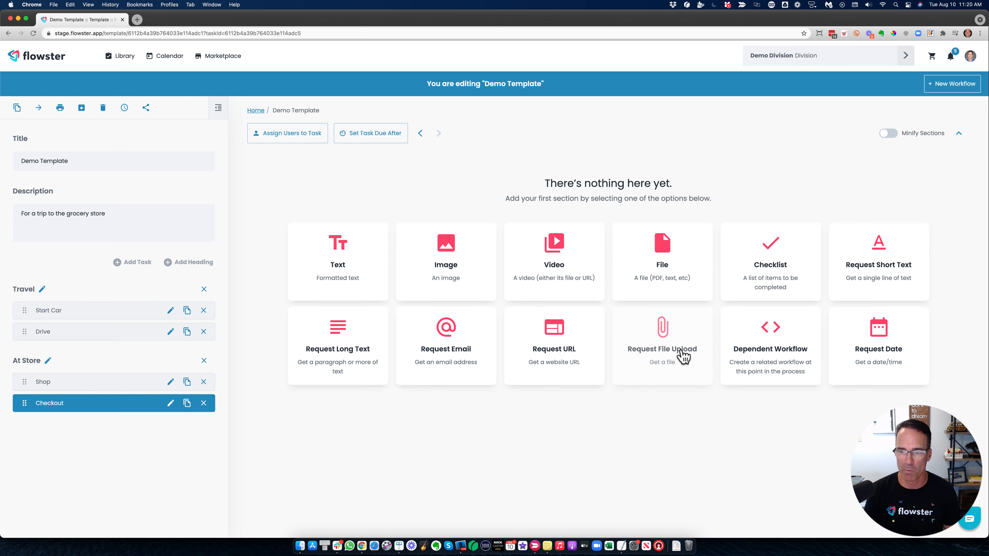
{"action": "left_click", "coordinate": [555, 339]}
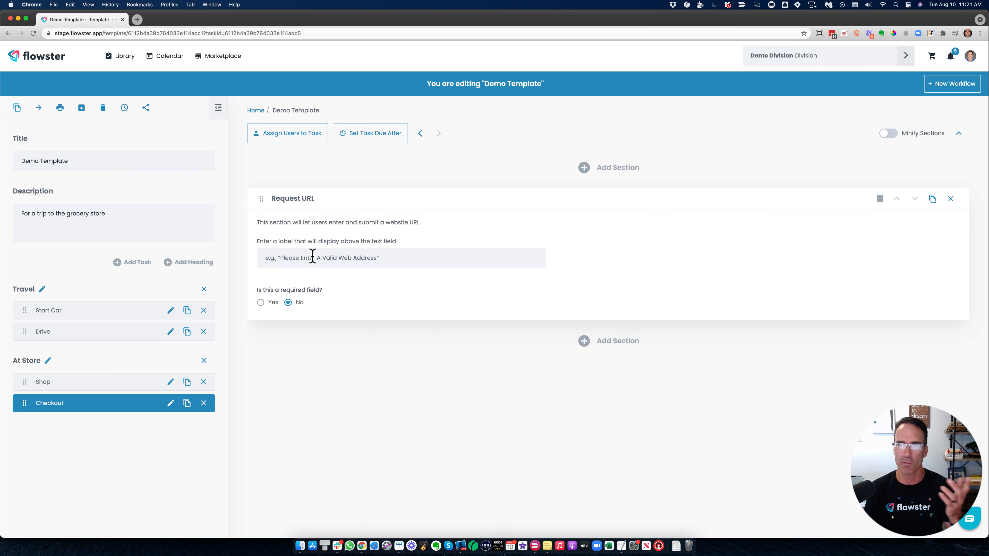
{"action": "left_click", "coordinate": [260, 302]}
{"action": "left_click", "coordinate": [320, 261]}
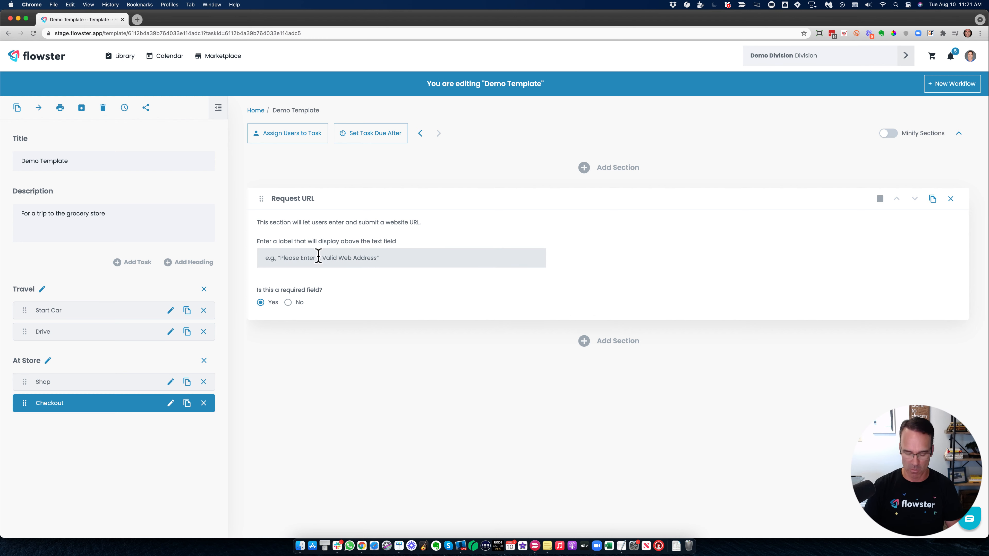
{"action": "type", "text": "Checkout URL"}
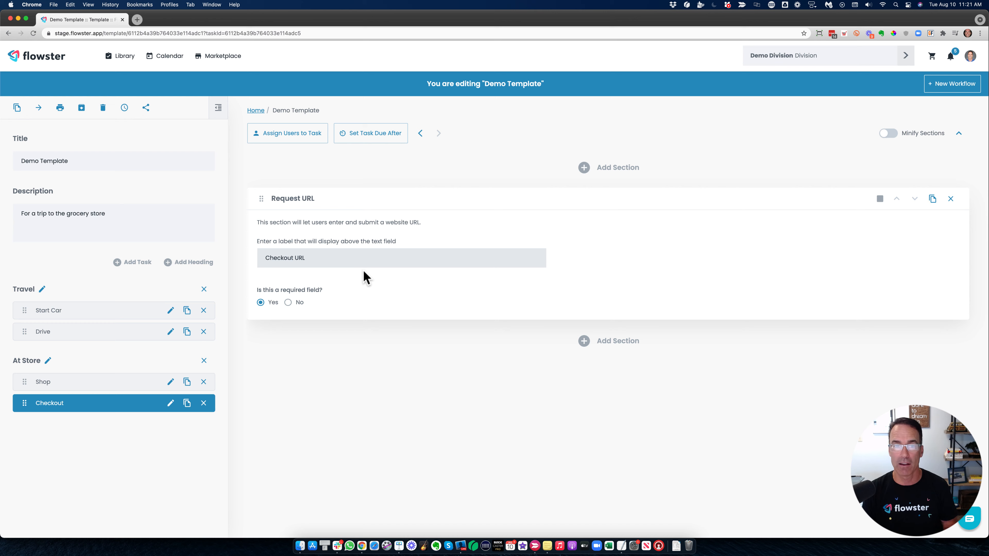
Step: Create a workflow from the template named "Grocery Trip", due 08/12/2021 and assigned to your own user
{"action": "left_click", "coordinate": [945, 92]}
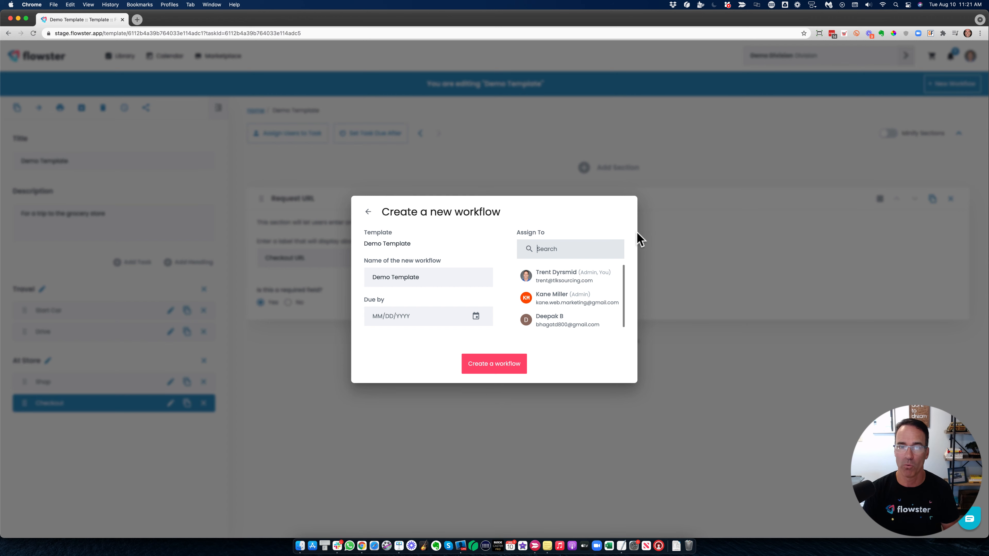
{"action": "left_click", "coordinate": [433, 282]}
{"action": "triple_click", "coordinate": [433, 281]}
{"action": "type", "text": "Groc"}
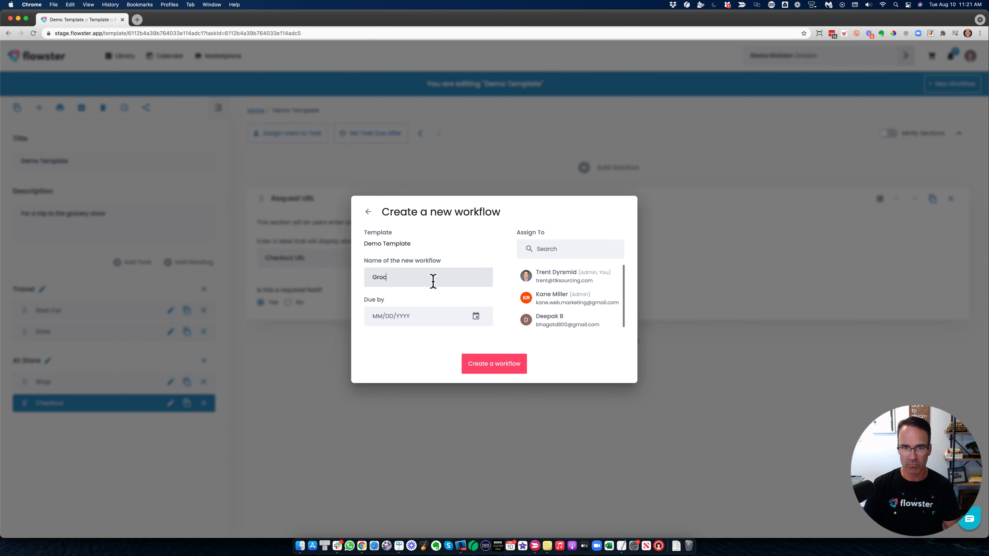
{"action": "type", "text": "ery Trip"}
{"action": "left_click", "coordinate": [476, 316]}
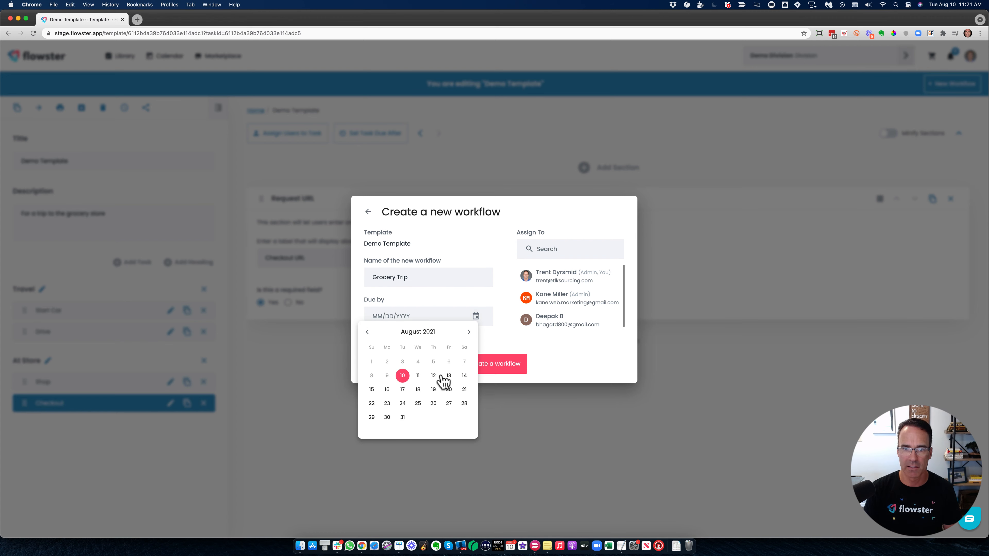
{"action": "left_click", "coordinate": [433, 376]}
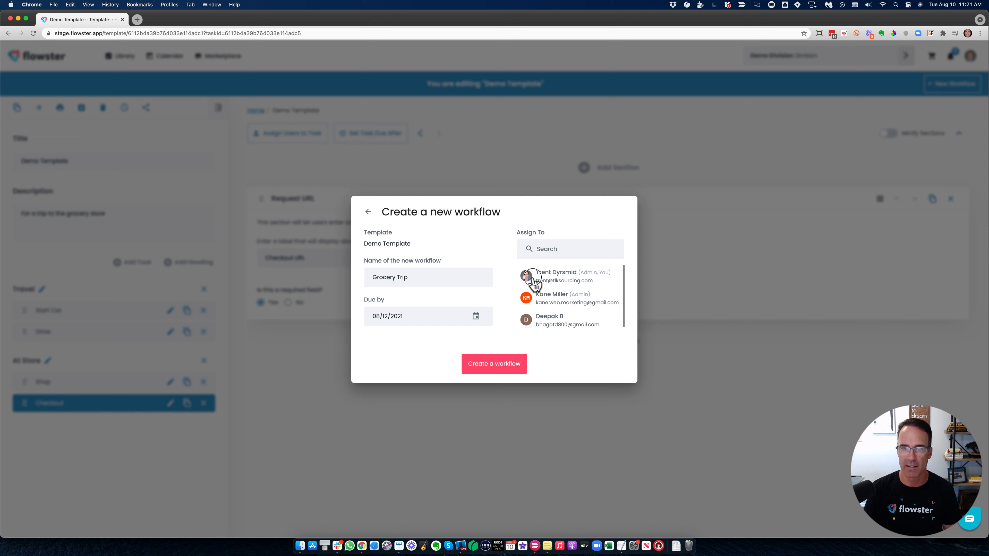
{"action": "left_click", "coordinate": [505, 371]}
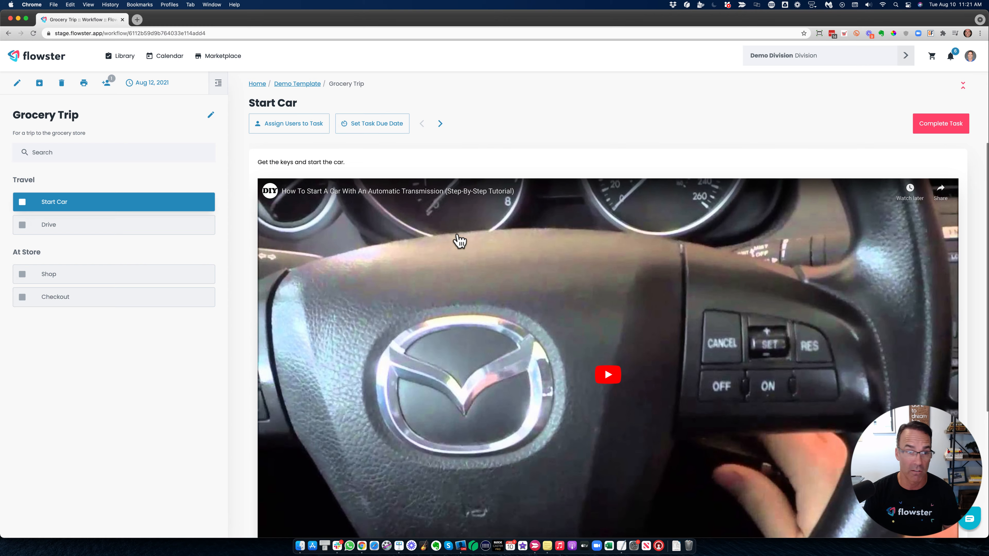
Step: Mark the Start Car task complete, and complete the Drive task with both of its checklist items checked
{"action": "left_click", "coordinate": [22, 202]}
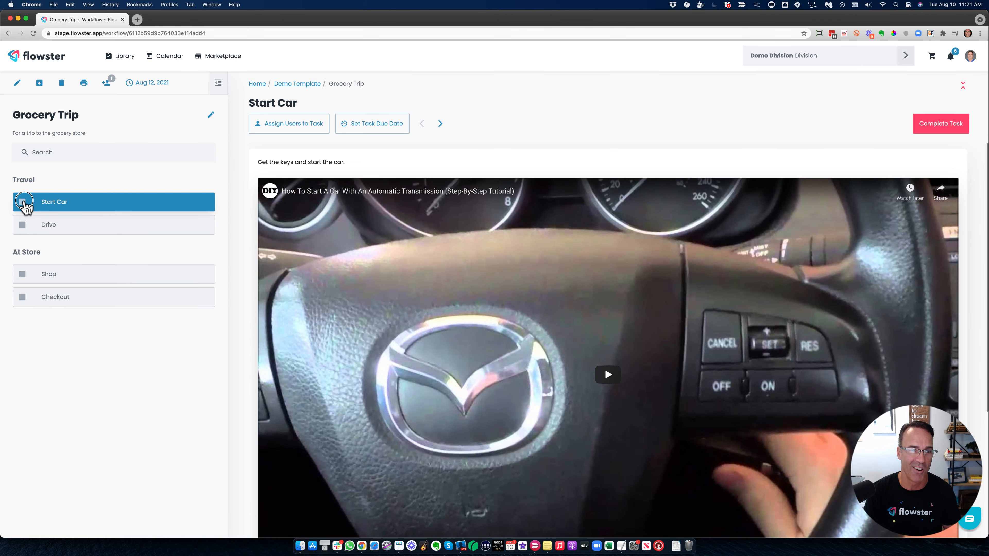
{"action": "left_click", "coordinate": [51, 226]}
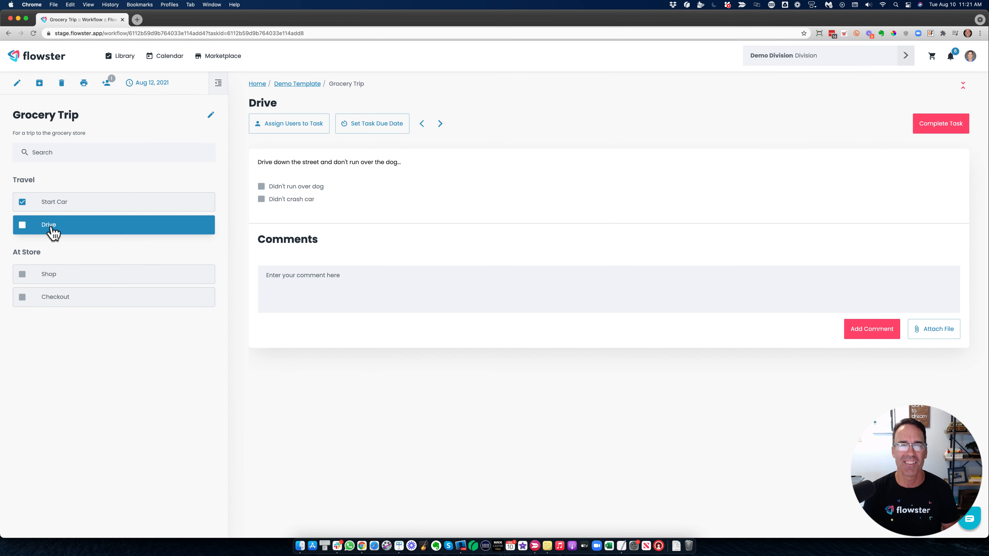
{"action": "left_click", "coordinate": [261, 188]}
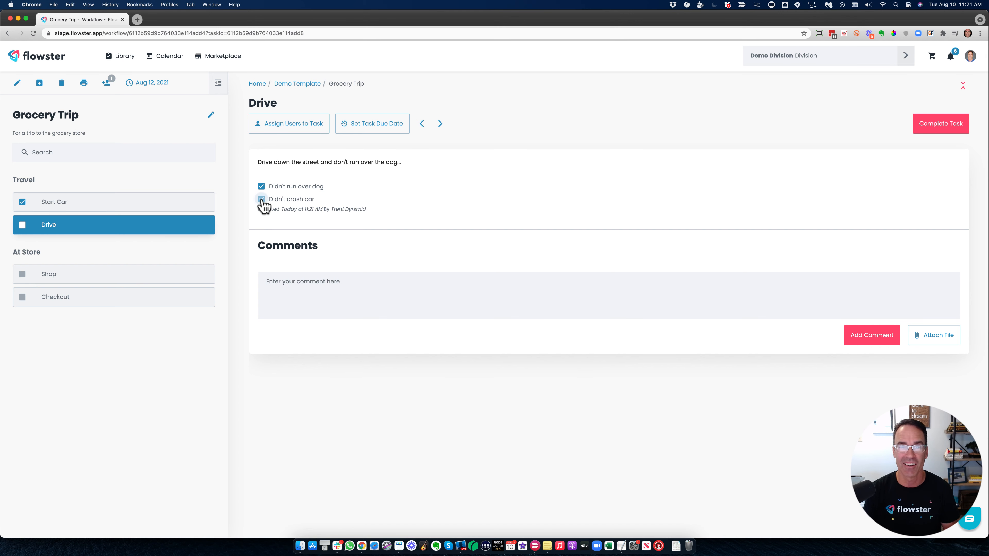
{"action": "left_click", "coordinate": [928, 132]}
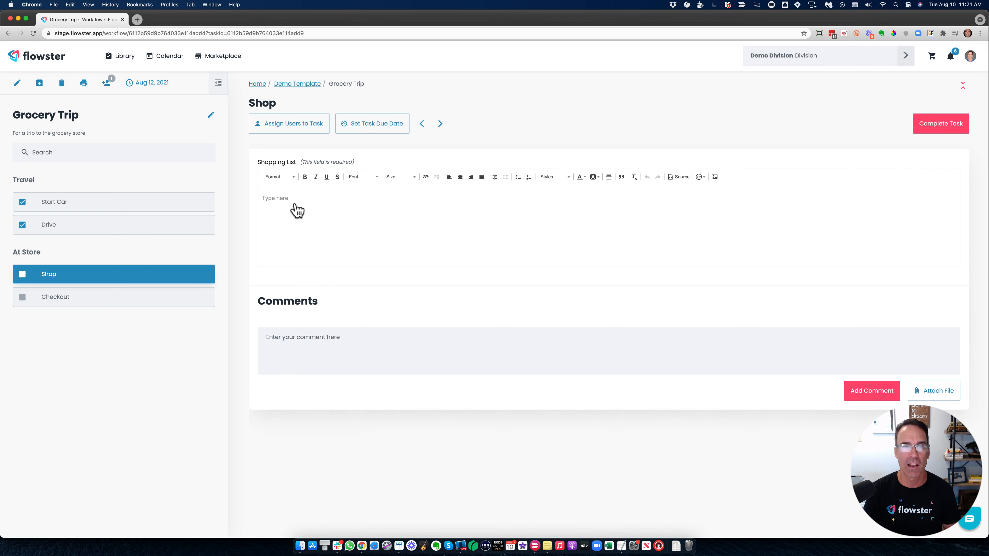
Step: Fill the Shopping List with the bulleted items Pizza, Ice Cream and Cookies, and mark the Shop task complete
{"action": "left_click", "coordinate": [276, 209]}
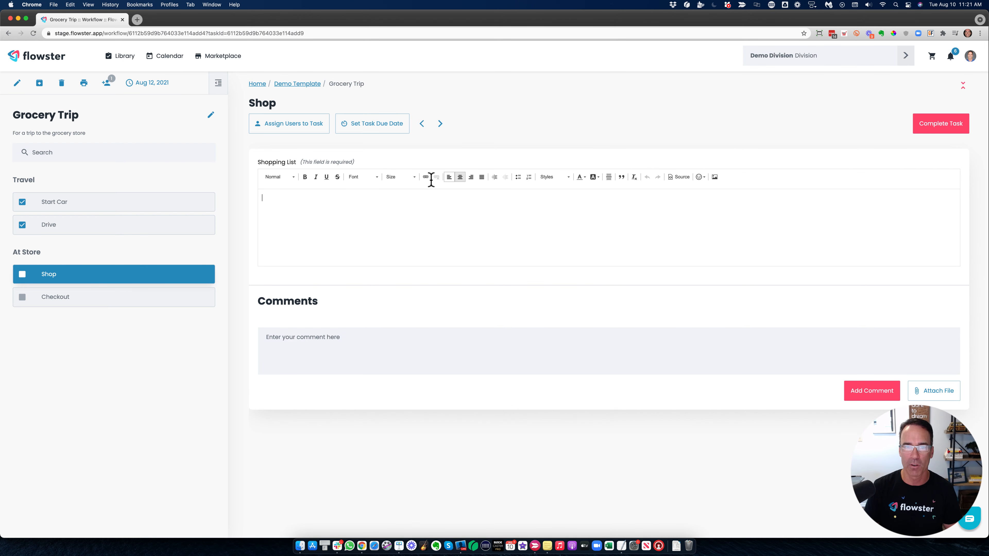
{"action": "left_click", "coordinate": [517, 178]}
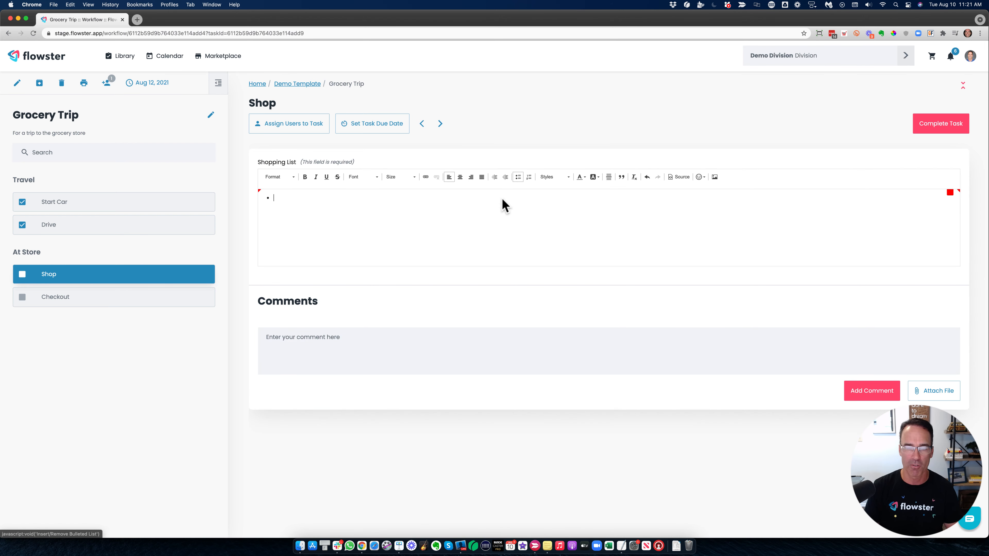
{"action": "type", "text": "Pizza"}
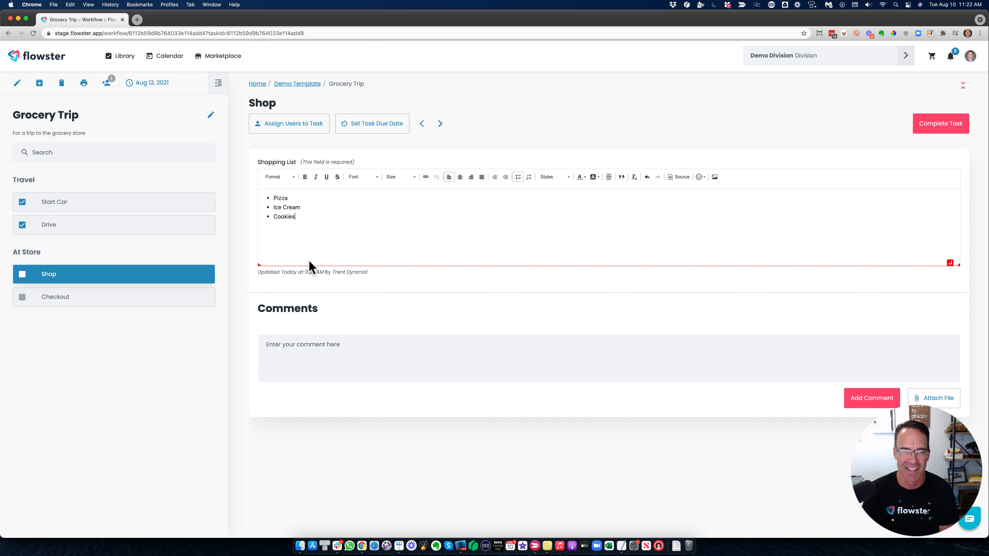
{"action": "left_click", "coordinate": [23, 274]}
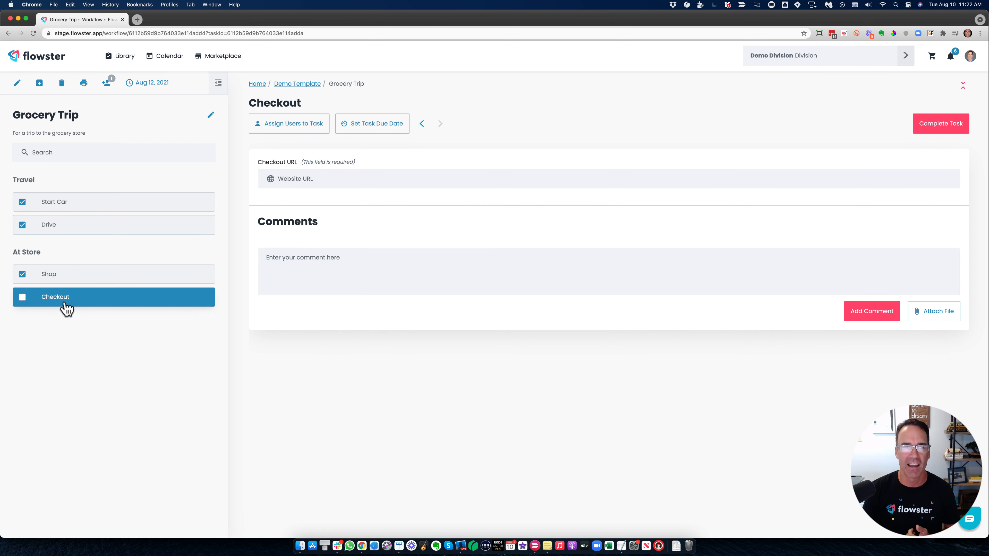
Step: Enter google.com as the Checkout URL and mark the Checkout task complete
{"action": "left_click", "coordinate": [289, 178]}
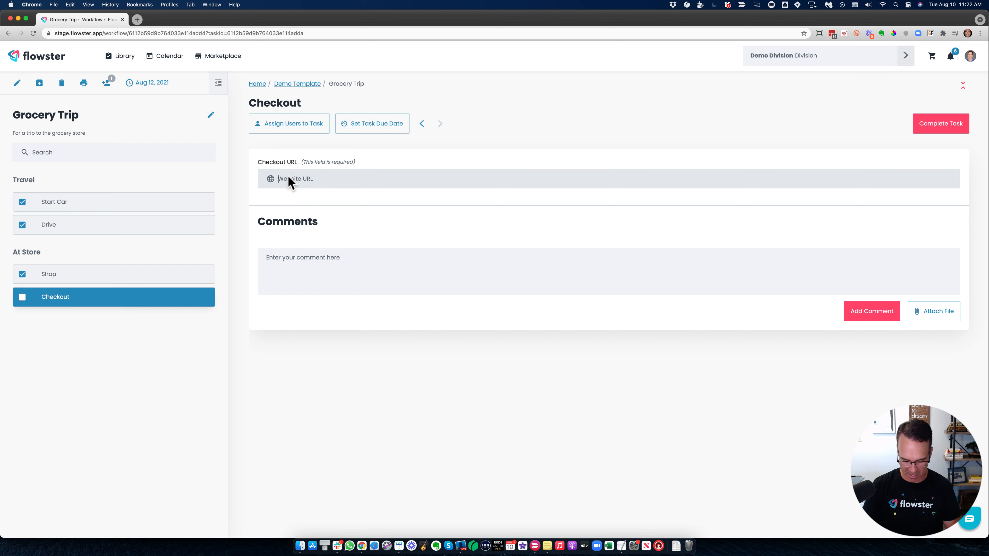
{"action": "type", "text": "google.com"}
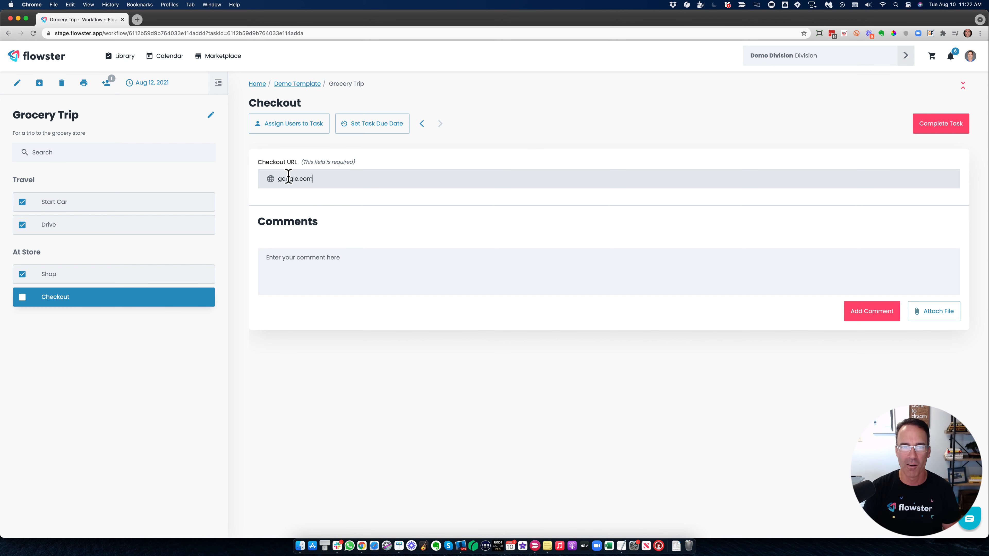
{"action": "key", "text": "Tab"}
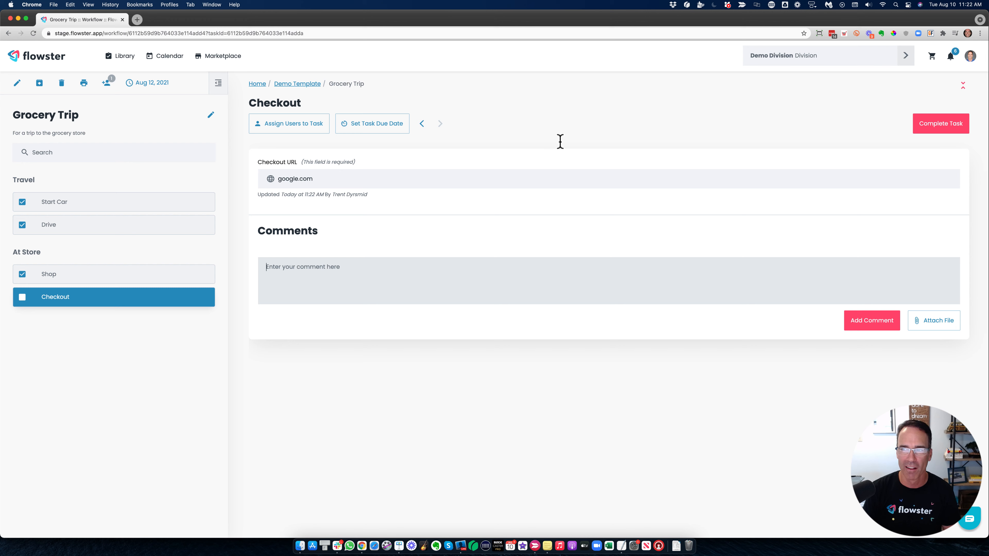
{"action": "left_click", "coordinate": [22, 298]}
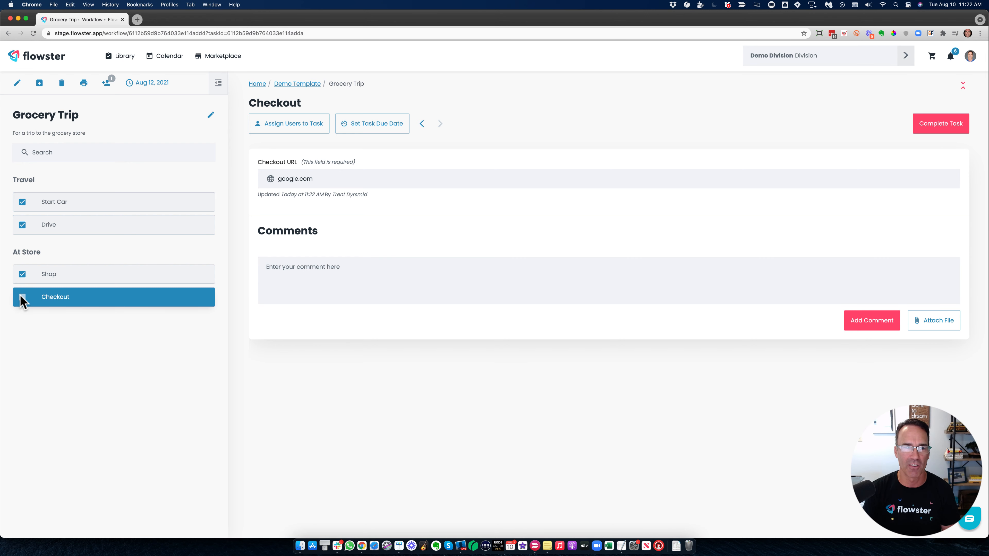